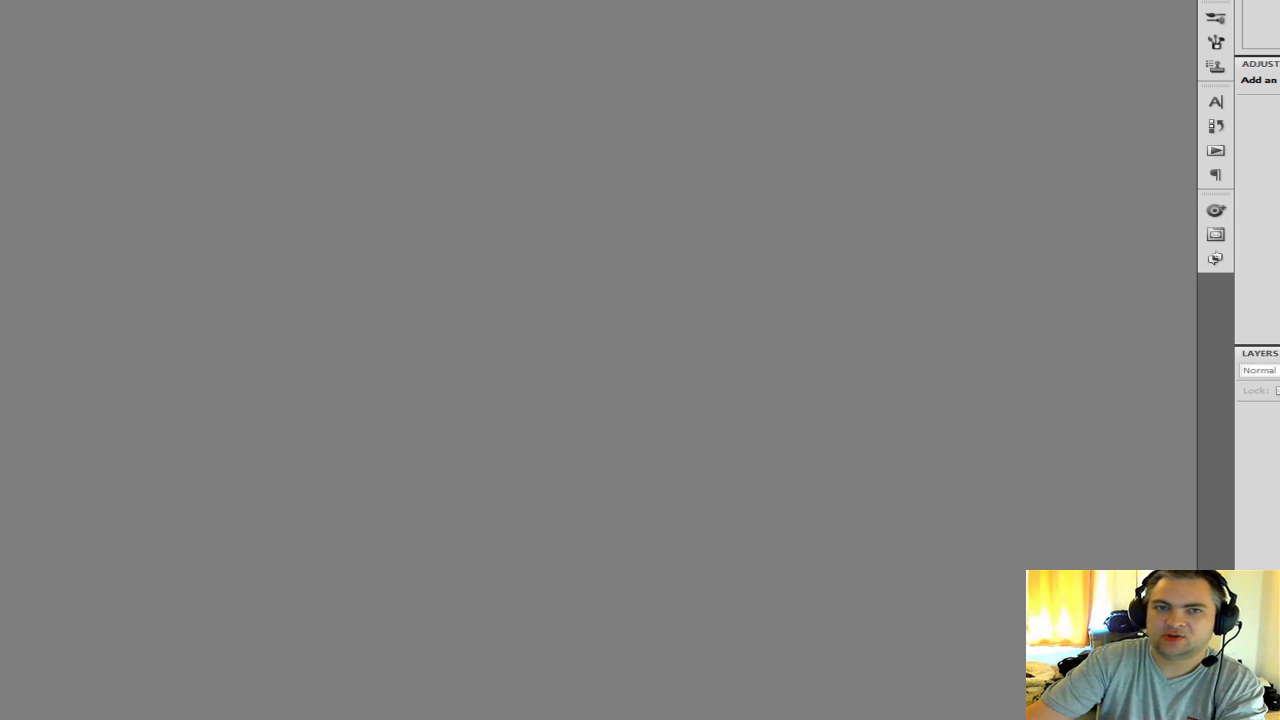
- Switch to the file manager and select all six photos in New folder (5)
{"action": "key", "text": "alt+Tab"}
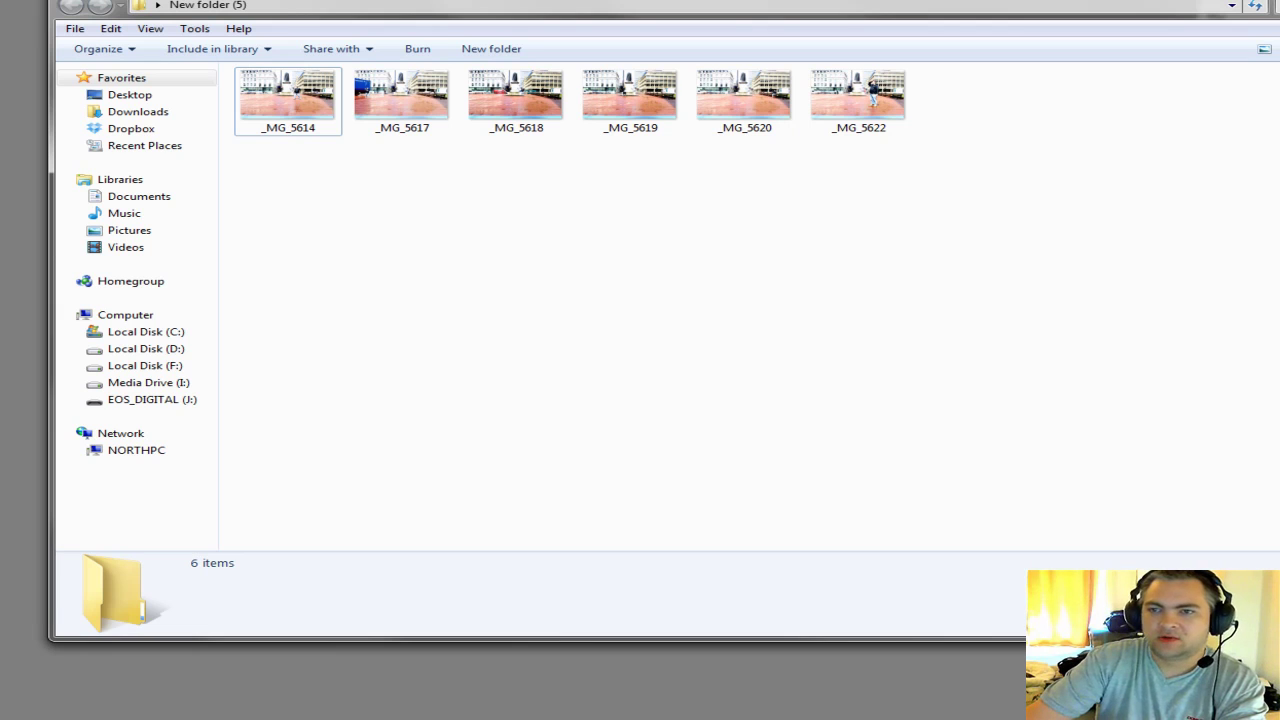
{"action": "left_click_drag", "start_coordinate": [915, 150], "coordinate": [14, 120]}
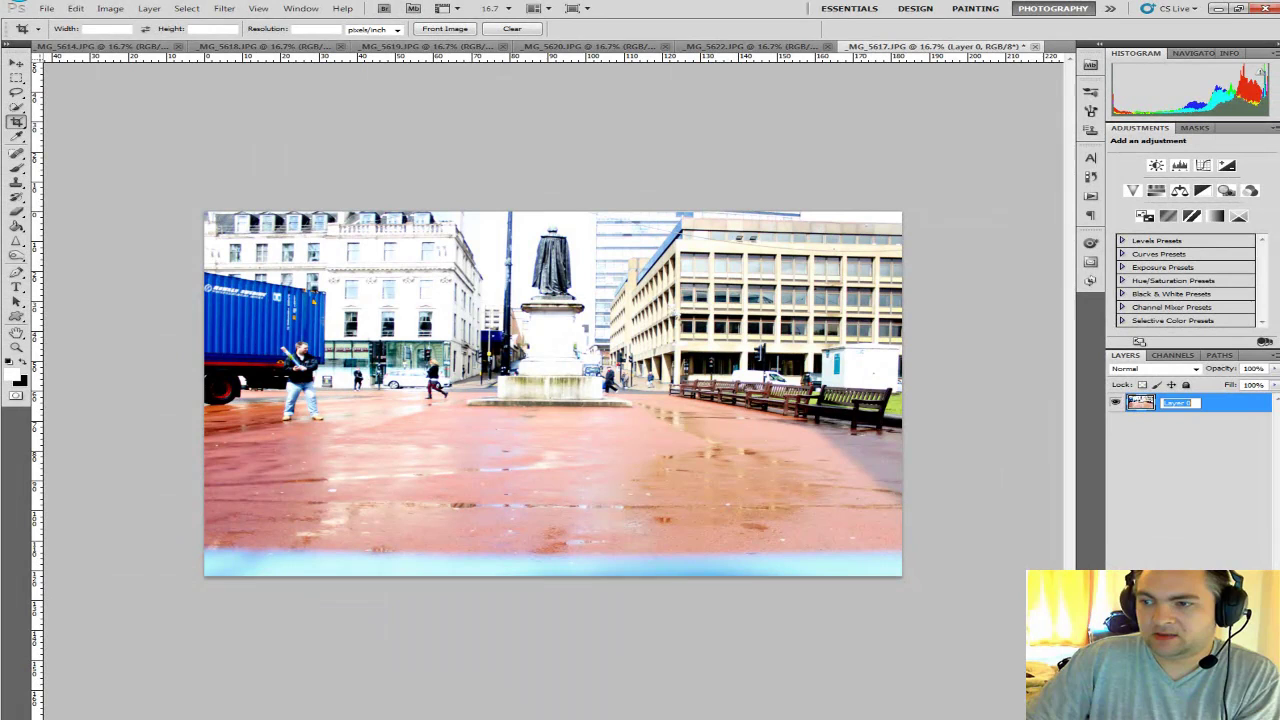
- Rename the layer of _MG_5617.JPG as "top layer"
{"action": "type", "text": "tep layer"}
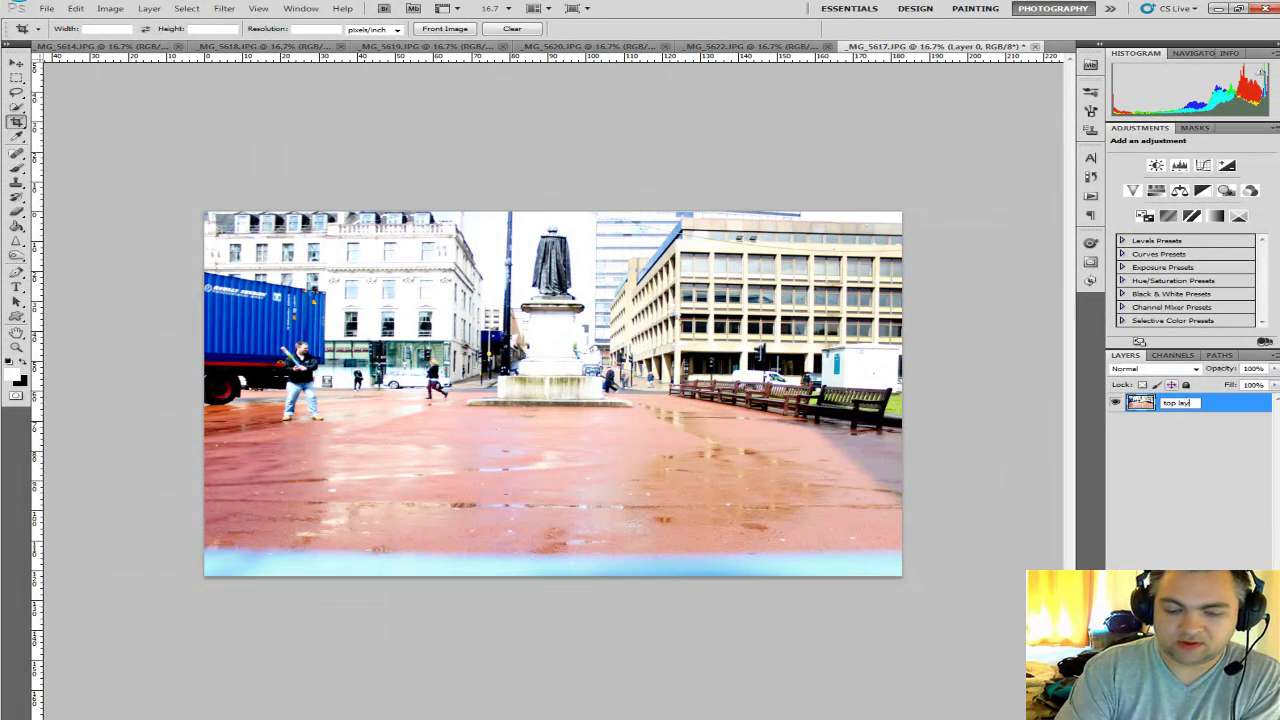
{"action": "key", "text": "Return"}
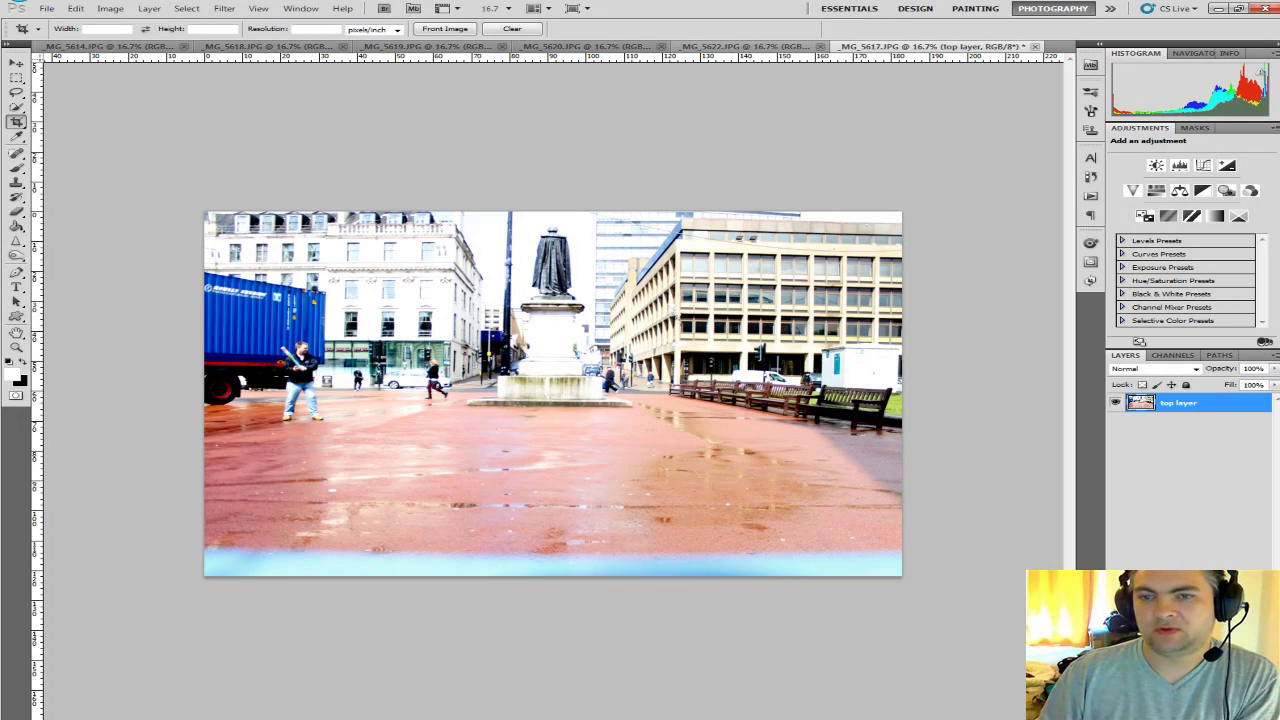
- Copy the photo _MG_5622.JPG into _MG_5617.JPG as a new layer aligned with the canvas, and close _MG_5622.JPG
{"action": "left_click", "coordinate": [760, 46]}
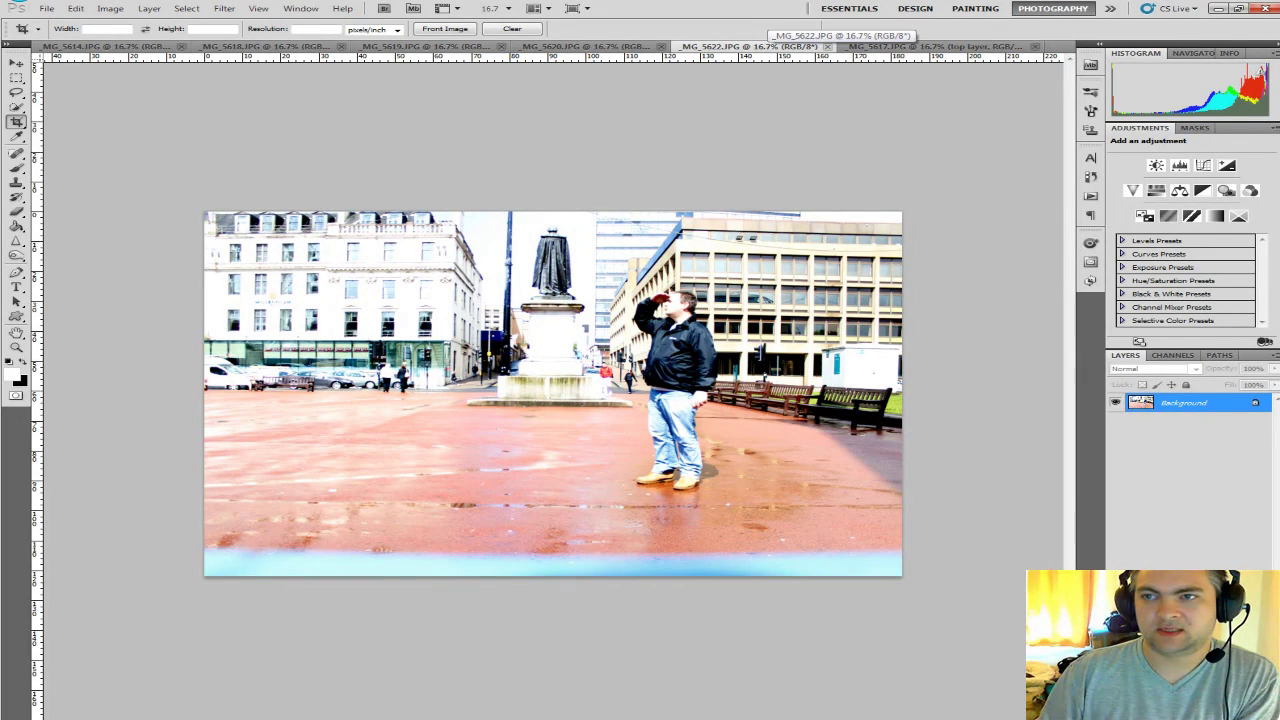
{"action": "mouse_move", "coordinate": [760, 46]}
{"action": "left_mouse_down"}
{"action": "mouse_move", "coordinate": [642, 49]}
{"action": "mouse_move", "coordinate": [752, 47]}
{"action": "left_mouse_up"}
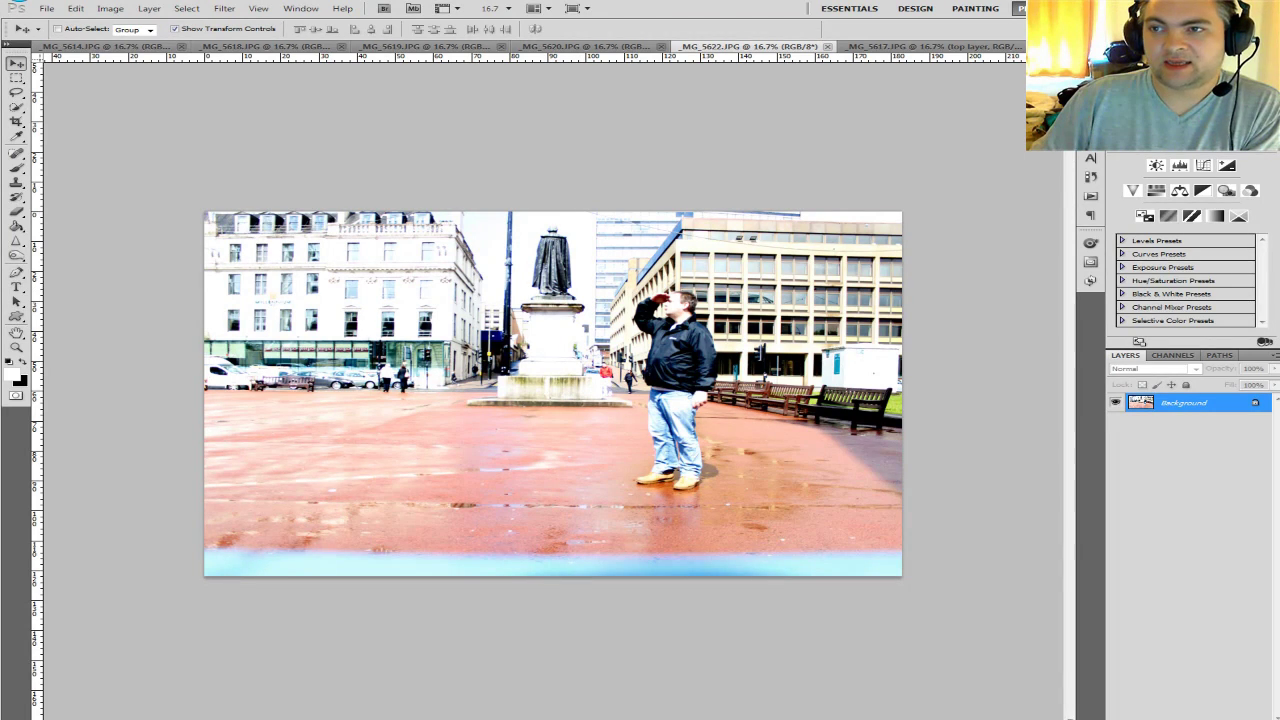
{"action": "key", "text": "ctrl+Tab"}
{"action": "left_click_drag", "start_coordinate": [437, 333], "coordinate": [543, 392]}
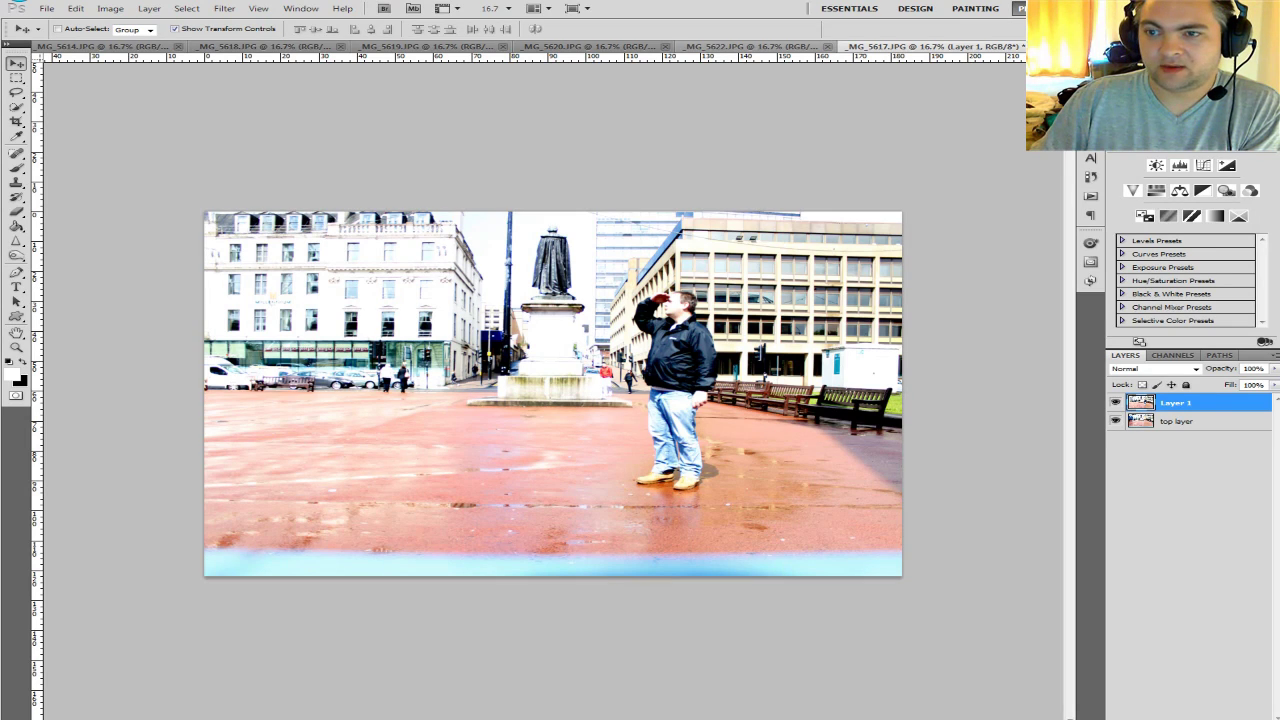
{"action": "key", "text": "ctrl+shift+Tab"}
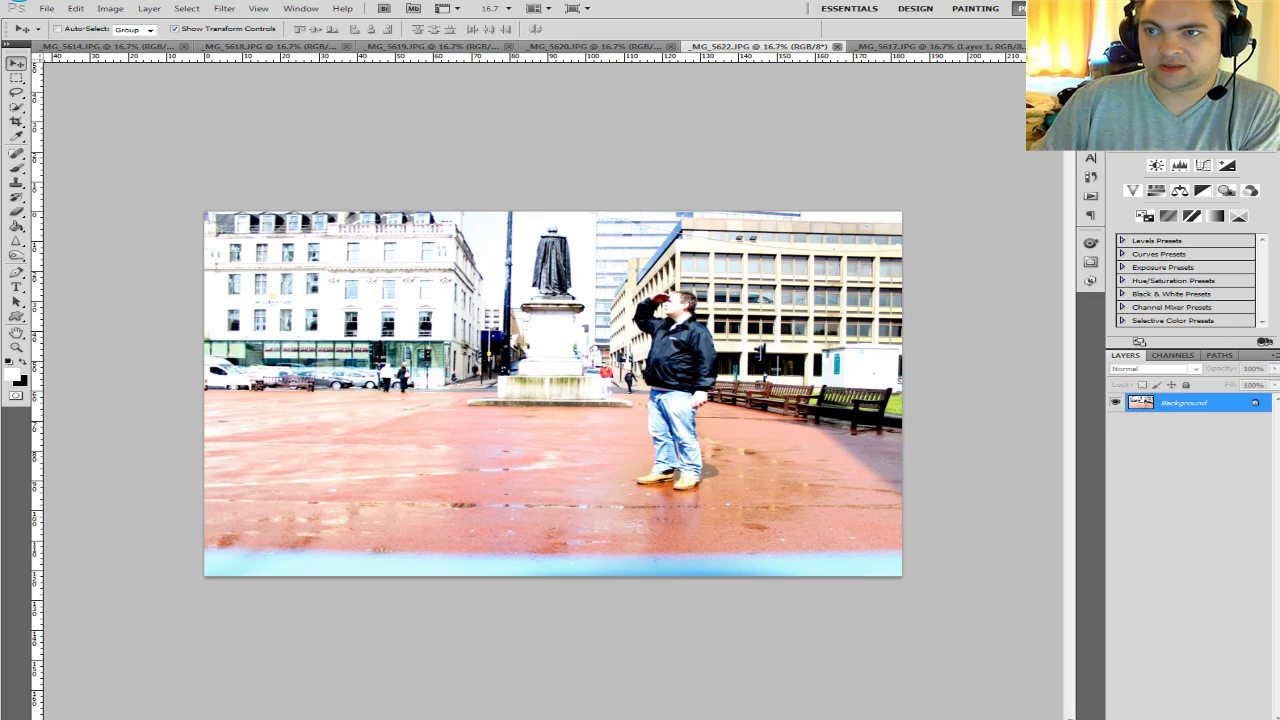
{"action": "key", "text": "ctrl+w"}
- Copy the photo _MG_5620.JPG into _MG_5617.JPG as a new layer aligned with the canvas, and close _MG_5620.JPG
{"action": "left_click", "coordinate": [635, 46]}
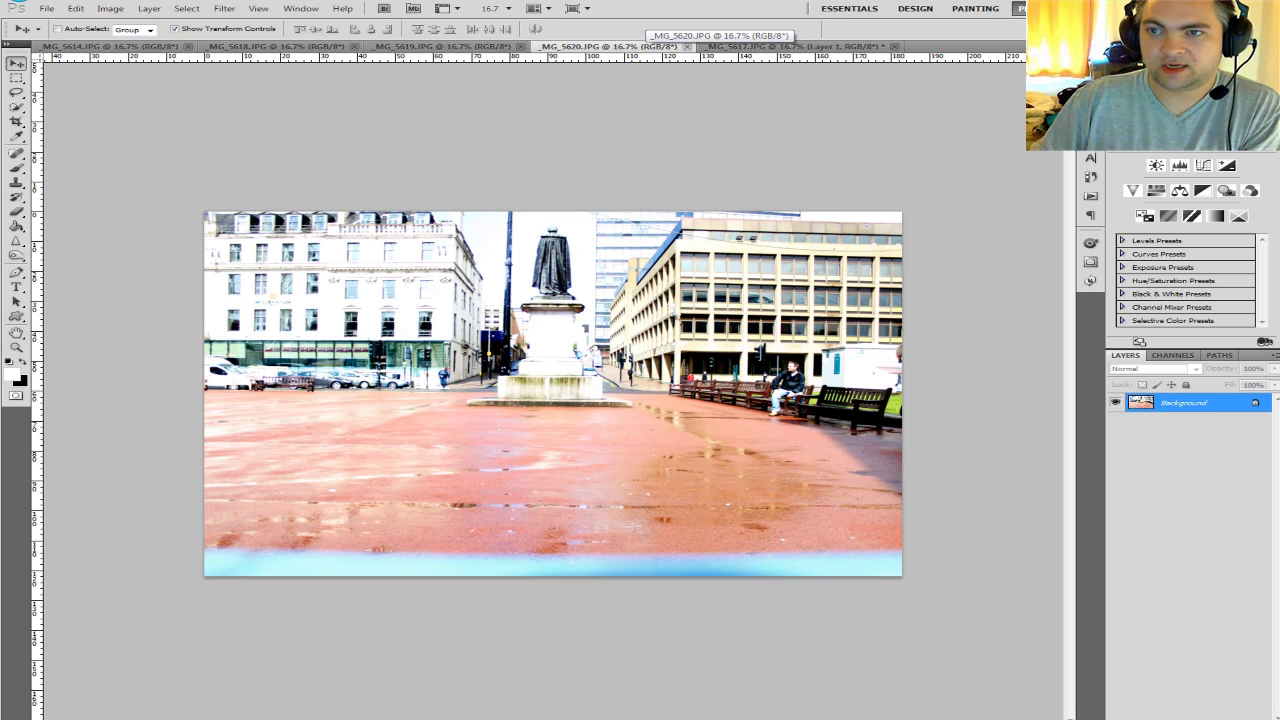
{"action": "key", "text": "ctrl+Tab"}
{"action": "left_click_drag", "start_coordinate": [437, 333], "coordinate": [555, 398]}
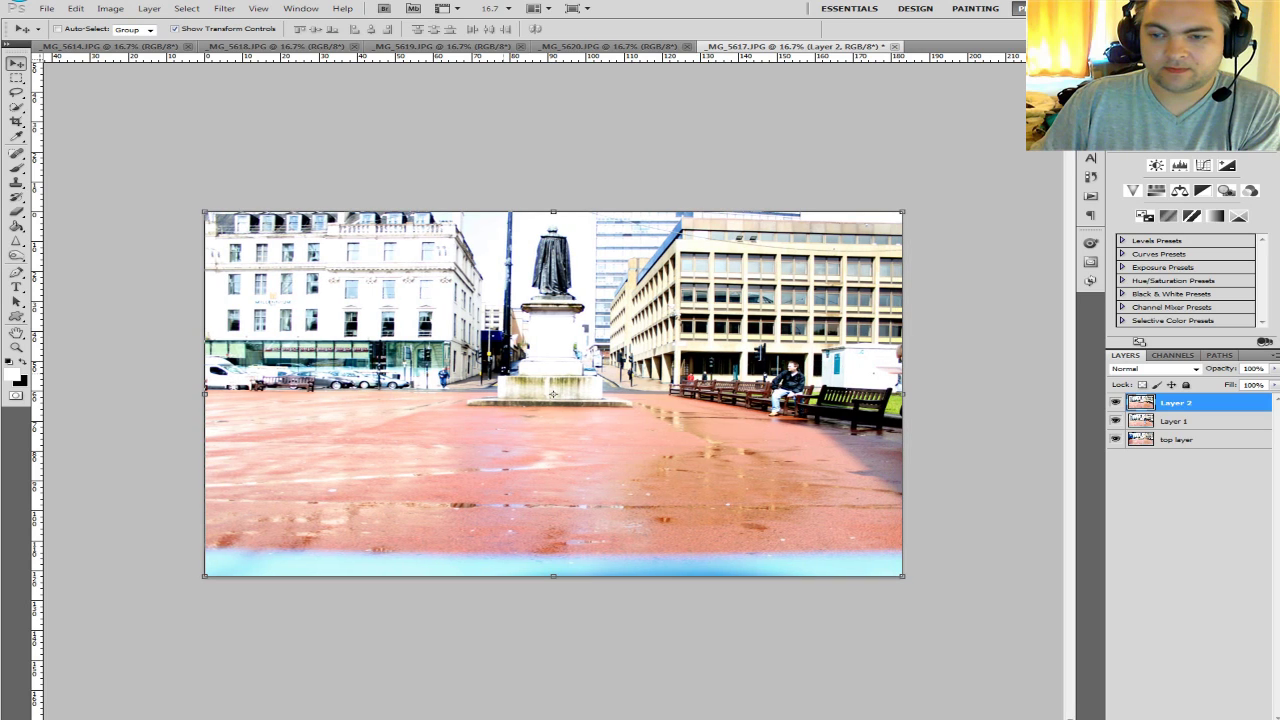
{"action": "left_click", "coordinate": [610, 46]}
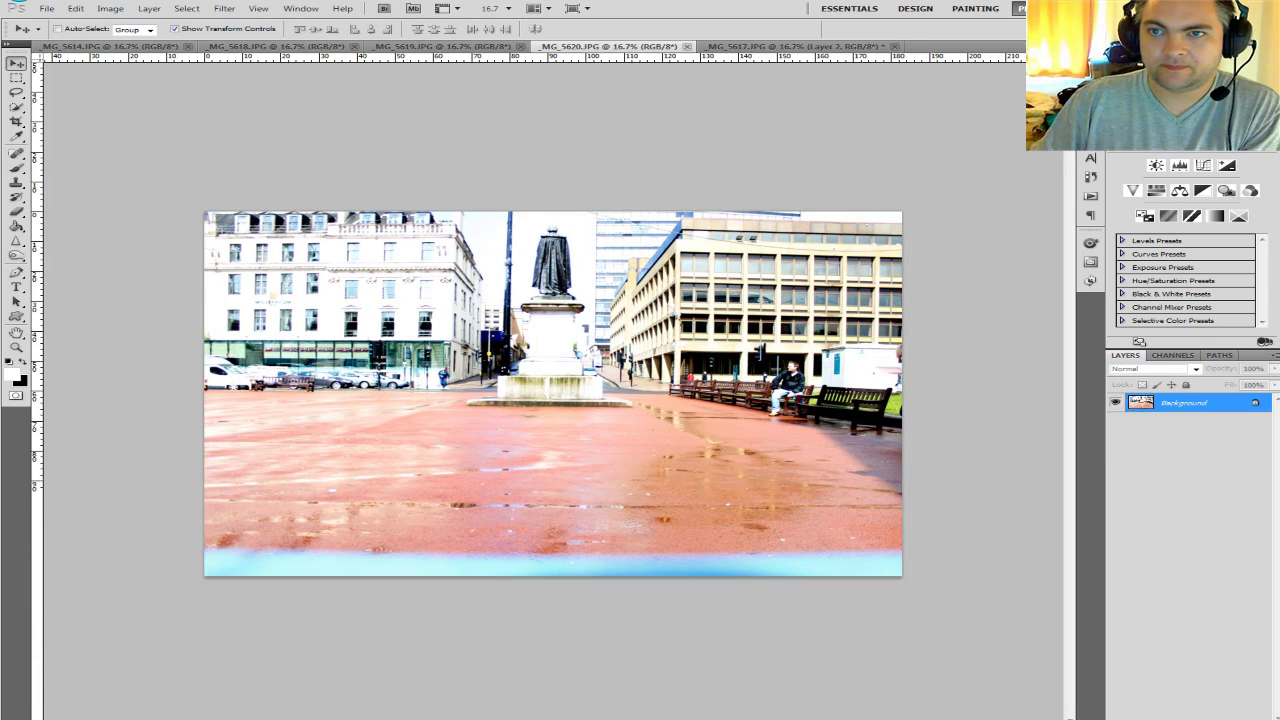
{"action": "left_click", "coordinate": [687, 46]}
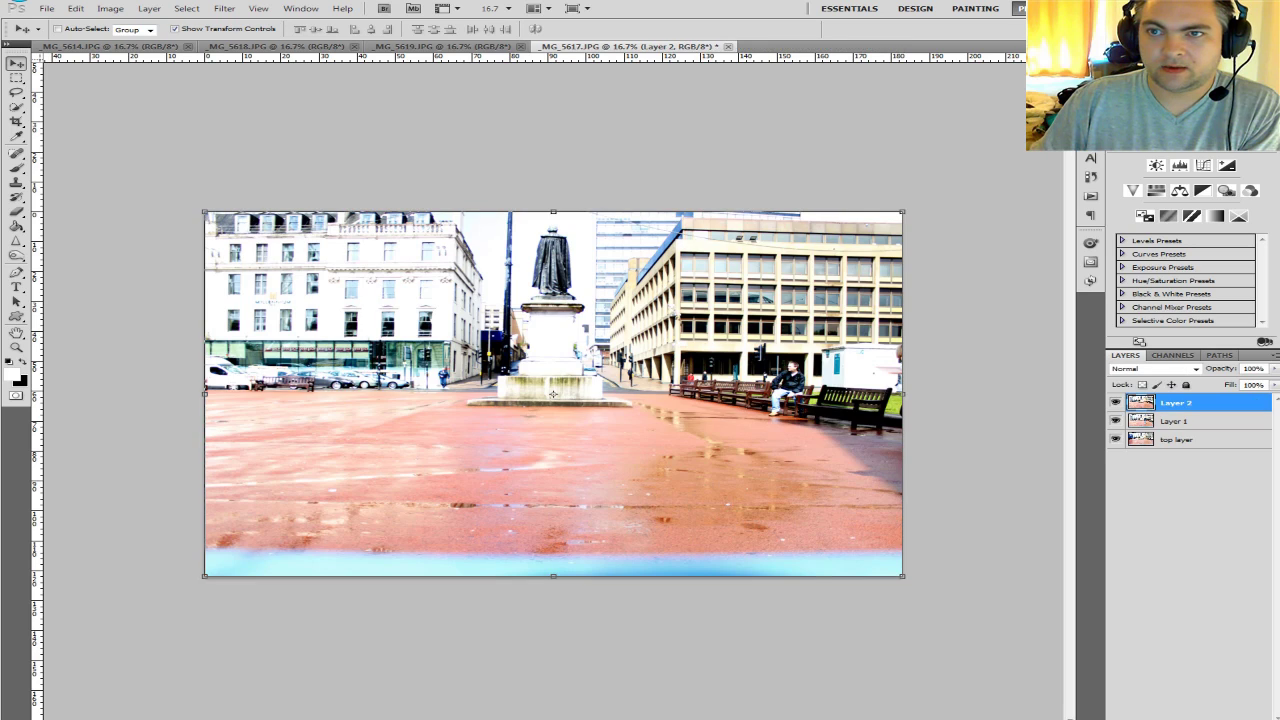
- Copy the photo _MG_5619.JPG into _MG_5617.JPG as a new layer aligned with the canvas, and close _MG_5619.JPG
{"action": "left_click", "coordinate": [470, 46]}
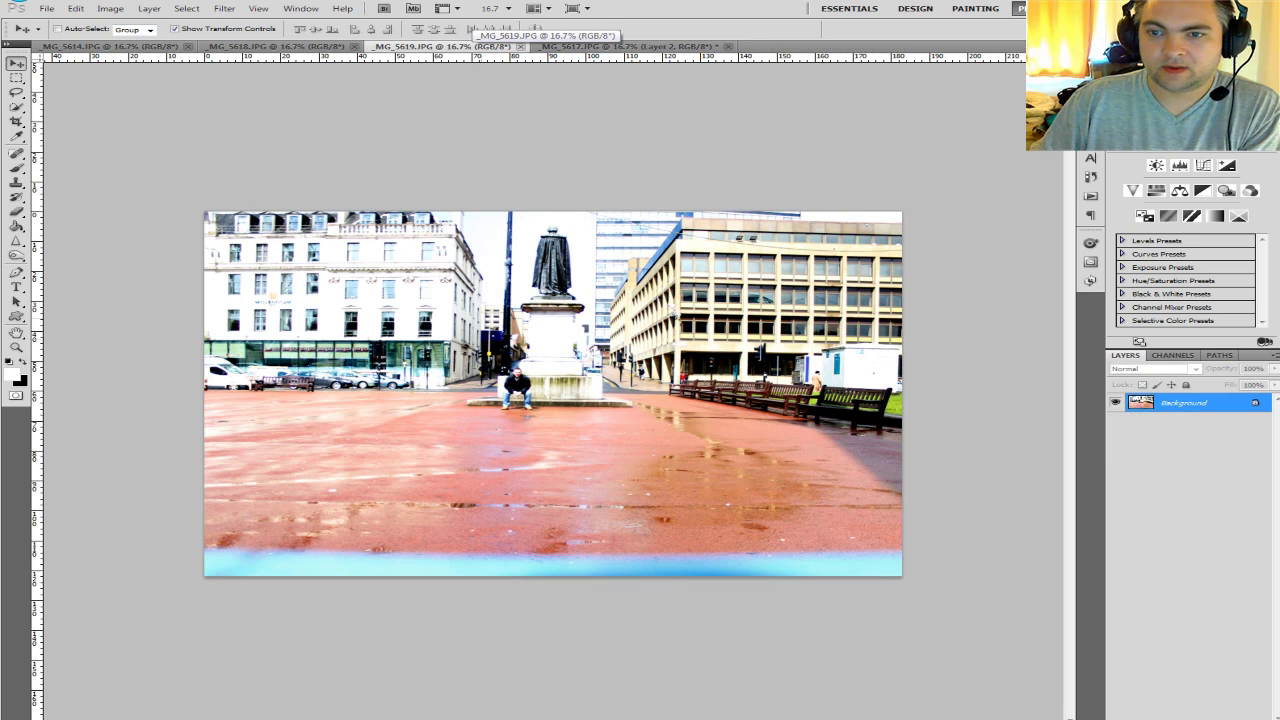
{"action": "mouse_move", "coordinate": [553, 393]}
{"action": "left_mouse_down"}
{"action": "mouse_move", "coordinate": [630, 46]}
{"action": "mouse_move", "coordinate": [550, 392]}
{"action": "mouse_move", "coordinate": [614, 351]}
{"action": "mouse_move", "coordinate": [550, 393]}
{"action": "left_mouse_up"}
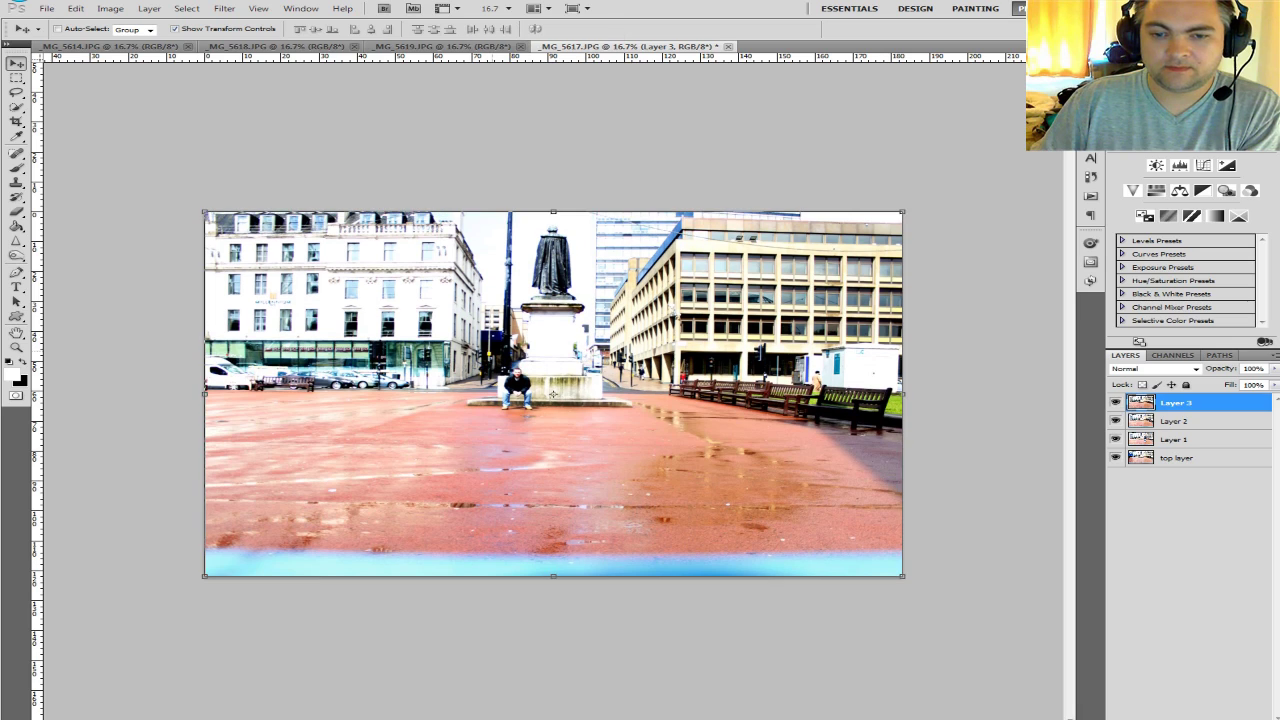
{"action": "left_click", "coordinate": [446, 46]}
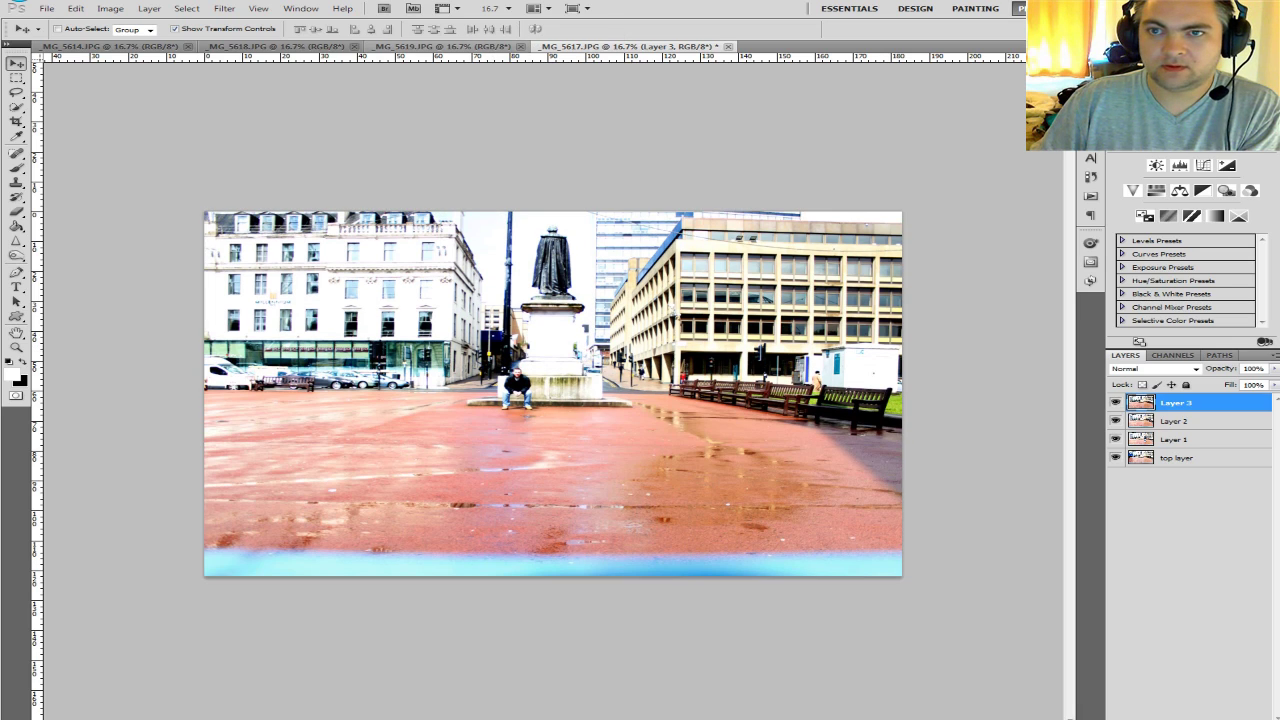
{"action": "left_click", "coordinate": [520, 46]}
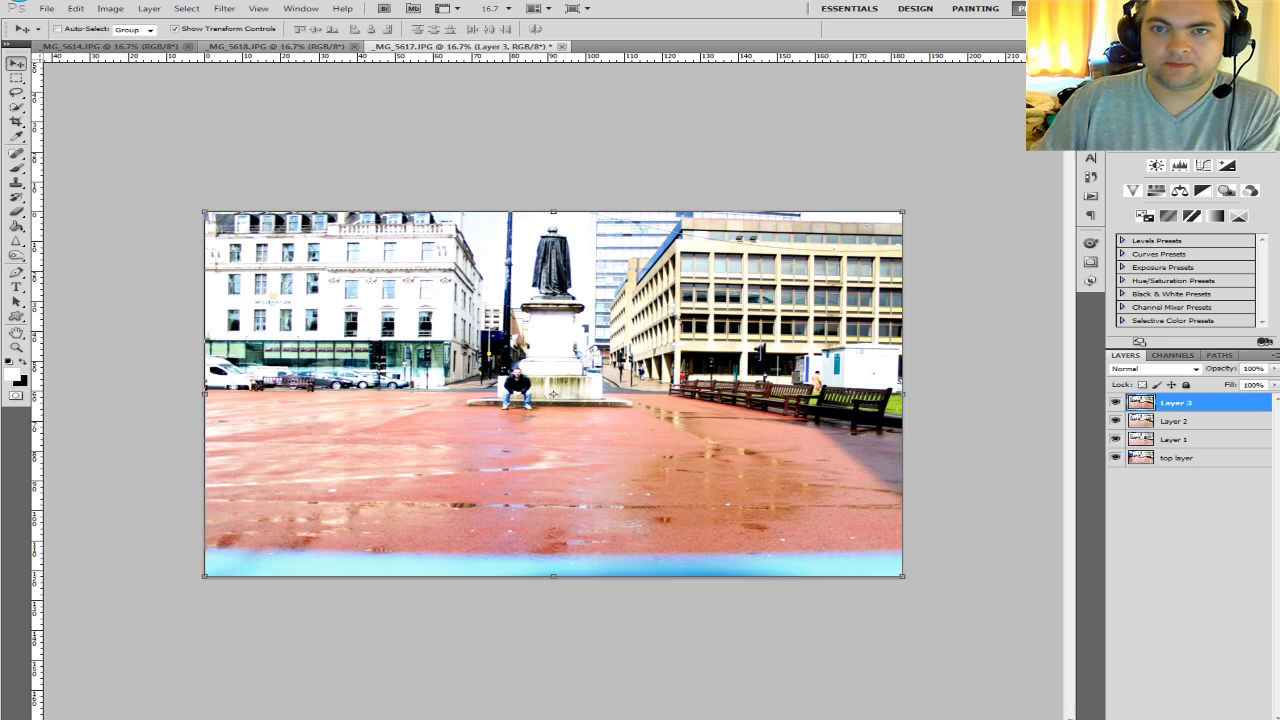
- Close the photo _MG_5618.JPG without copying it into _MG_5617.JPG
{"action": "left_click", "coordinate": [280, 46]}
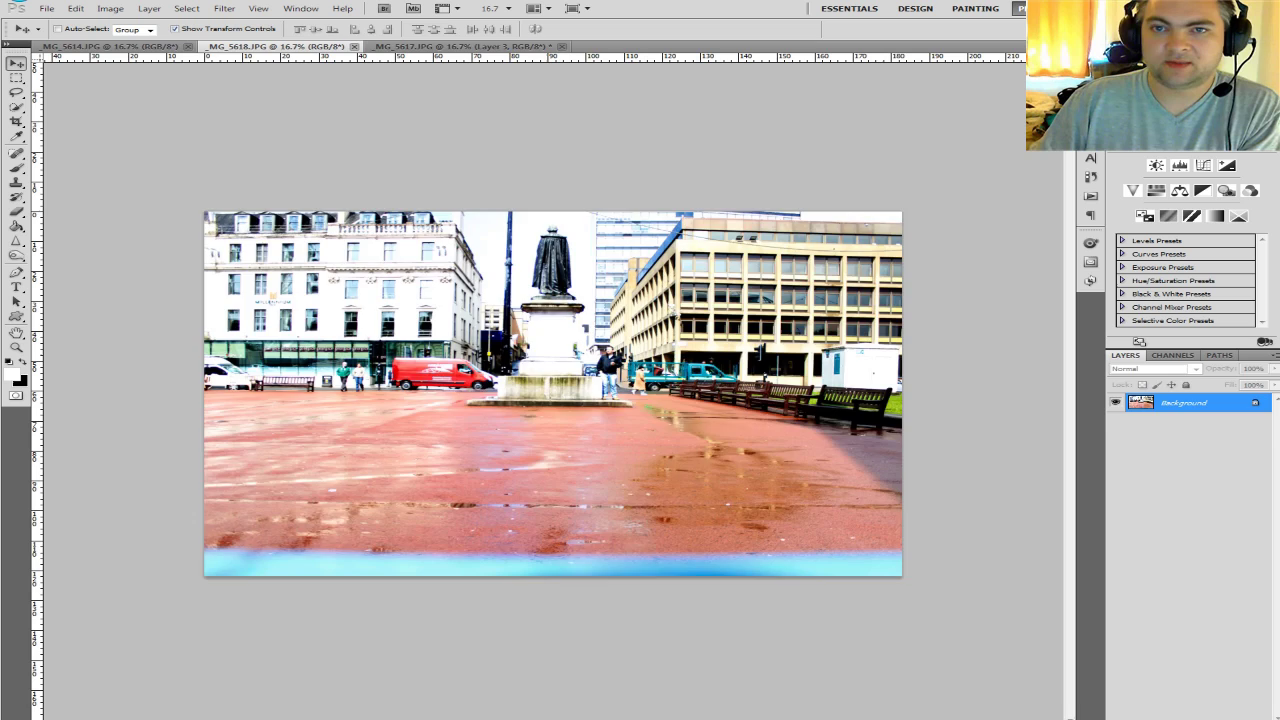
{"action": "key", "text": "ctrl+w"}
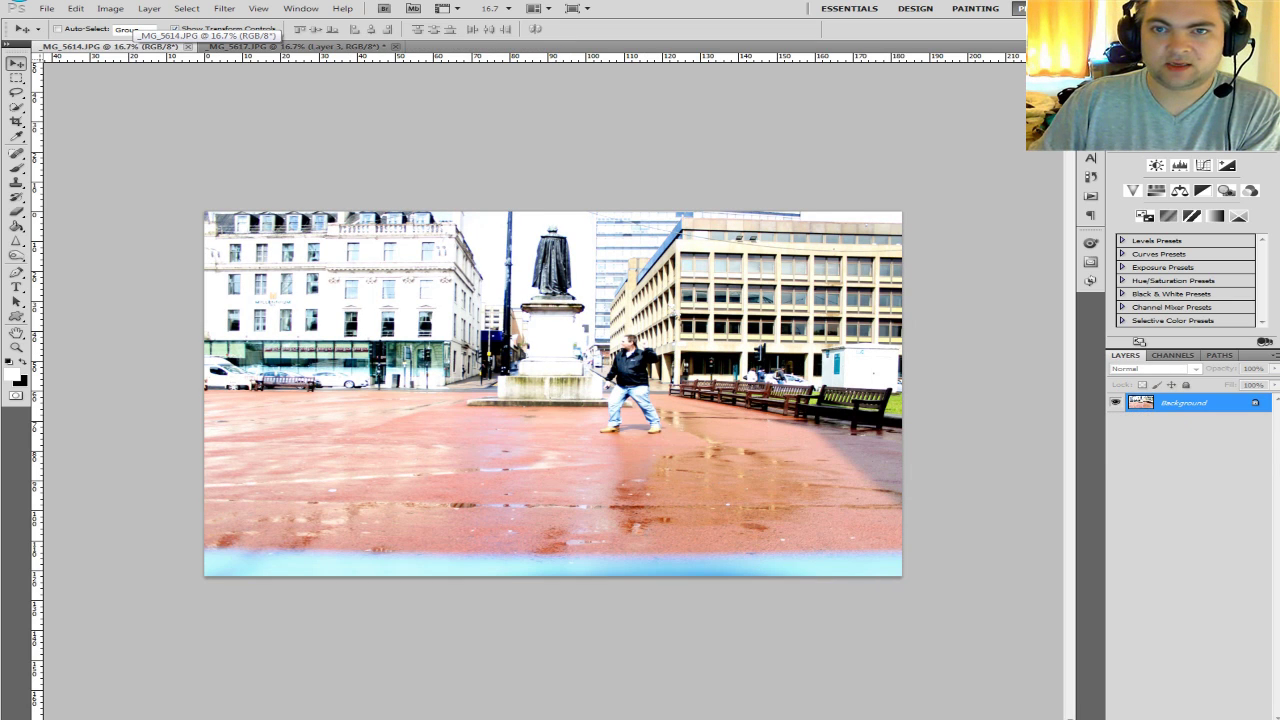
- Copy the photo _MG_5614.JPG into _MG_5617.JPG as a new layer aligned with the canvas, and close _MG_5614.JPG
{"action": "mouse_move", "coordinate": [553, 393]}
{"action": "left_mouse_down"}
{"action": "mouse_move", "coordinate": [295, 46]}
{"action": "mouse_move", "coordinate": [437, 334]}
{"action": "mouse_move", "coordinate": [792, 460]}
{"action": "mouse_move", "coordinate": [582, 382]}
{"action": "mouse_move", "coordinate": [553, 394]}
{"action": "left_mouse_up"}
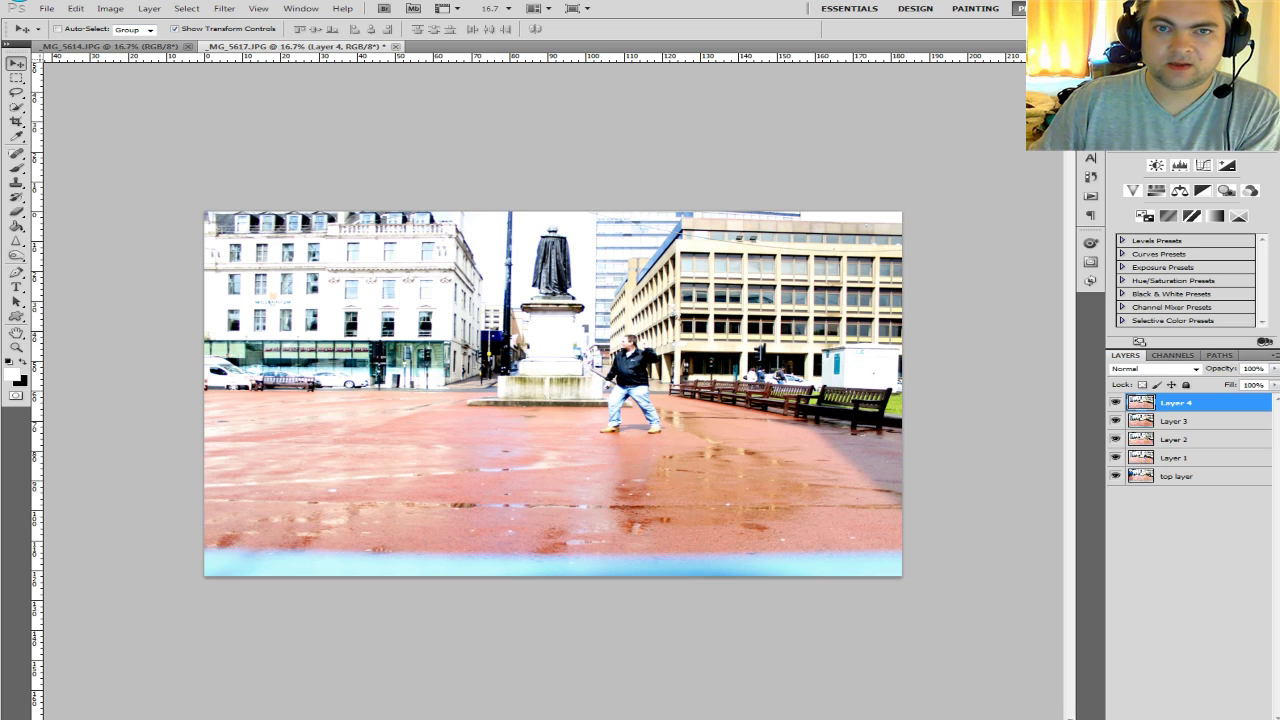
{"action": "left_click", "coordinate": [110, 47]}
{"action": "left_click", "coordinate": [189, 47]}
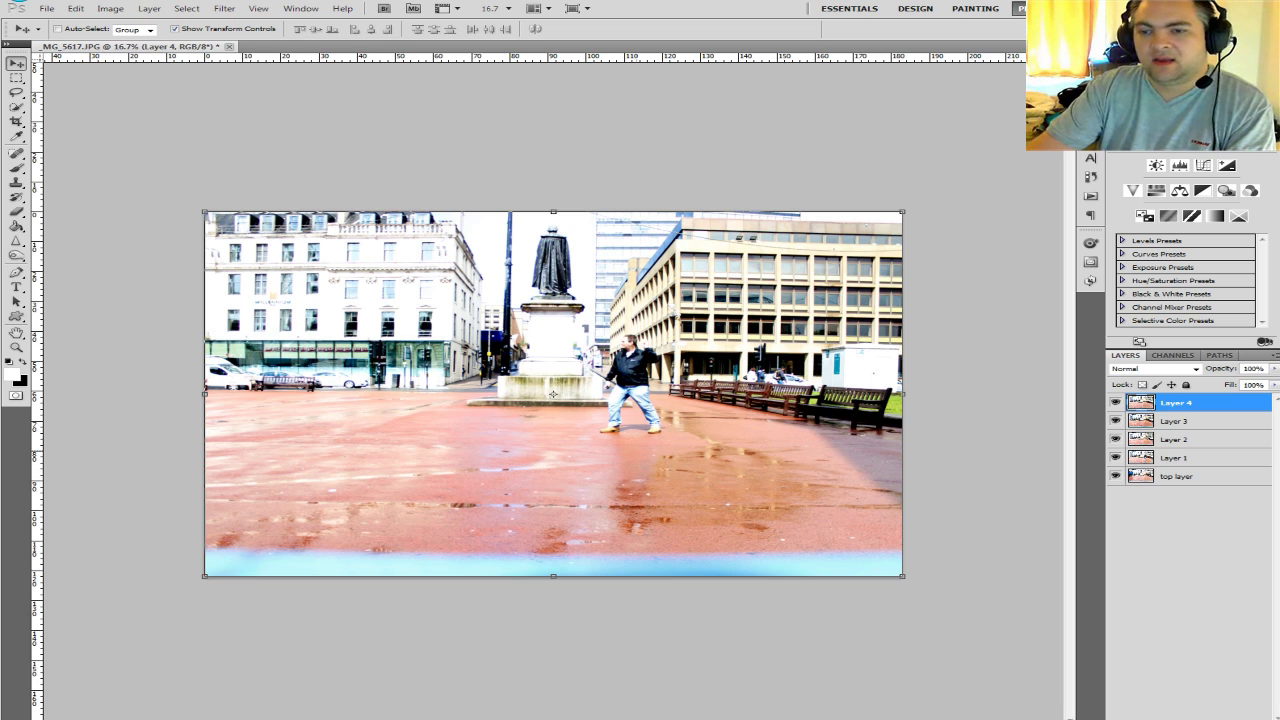
- Move "top layer" to the top of the layer stack and hide Layer 1, Layer 2 and Layer 3
{"action": "left_click_drag", "start_coordinate": [1176, 476], "coordinate": [1176, 402]}
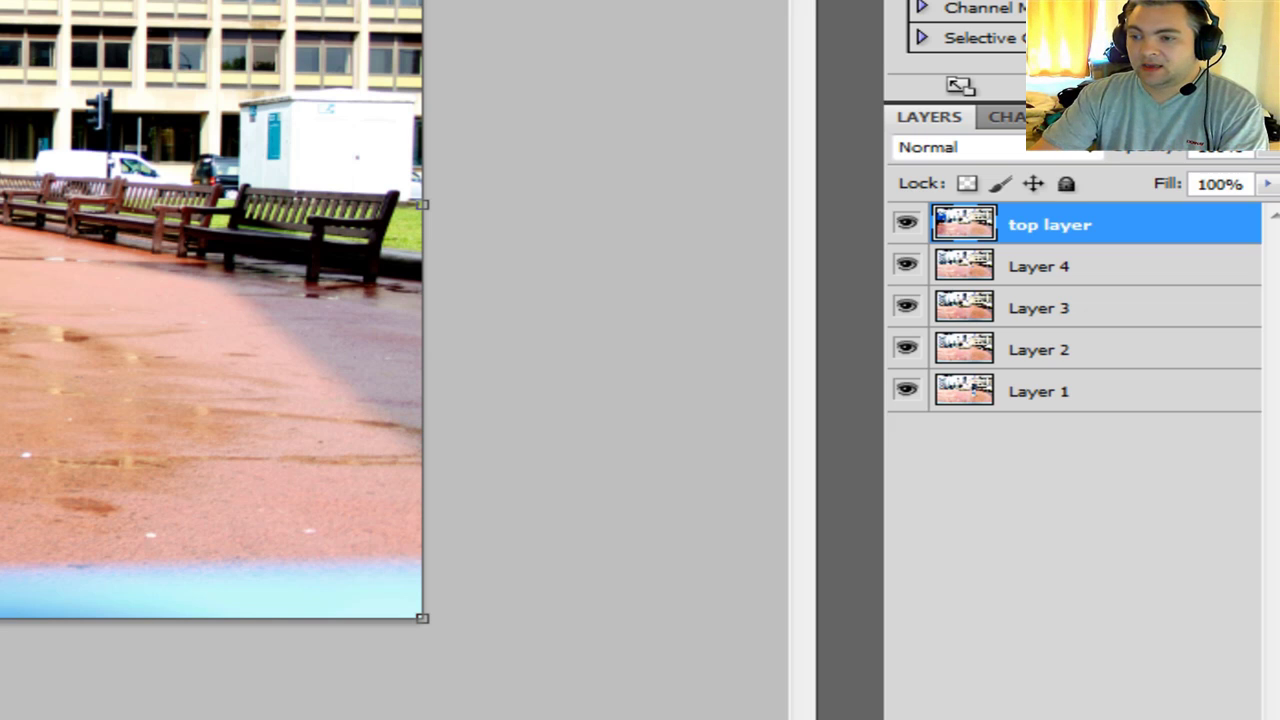
{"action": "left_click", "coordinate": [906, 390]}
{"action": "left_click", "coordinate": [906, 348]}
{"action": "left_click", "coordinate": [906, 307]}
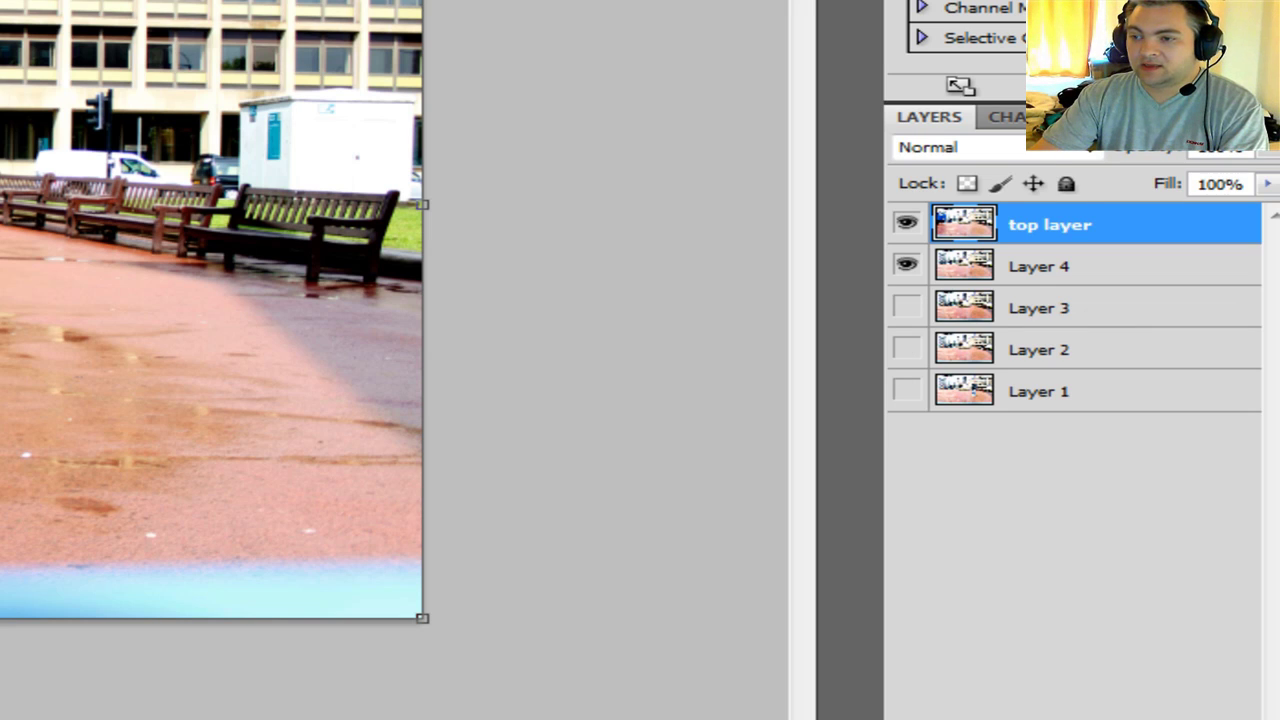
- Toggle the visibility of "top layer" to compare the man's position in it with Layer 4
{"action": "left_click", "coordinate": [906, 224]}
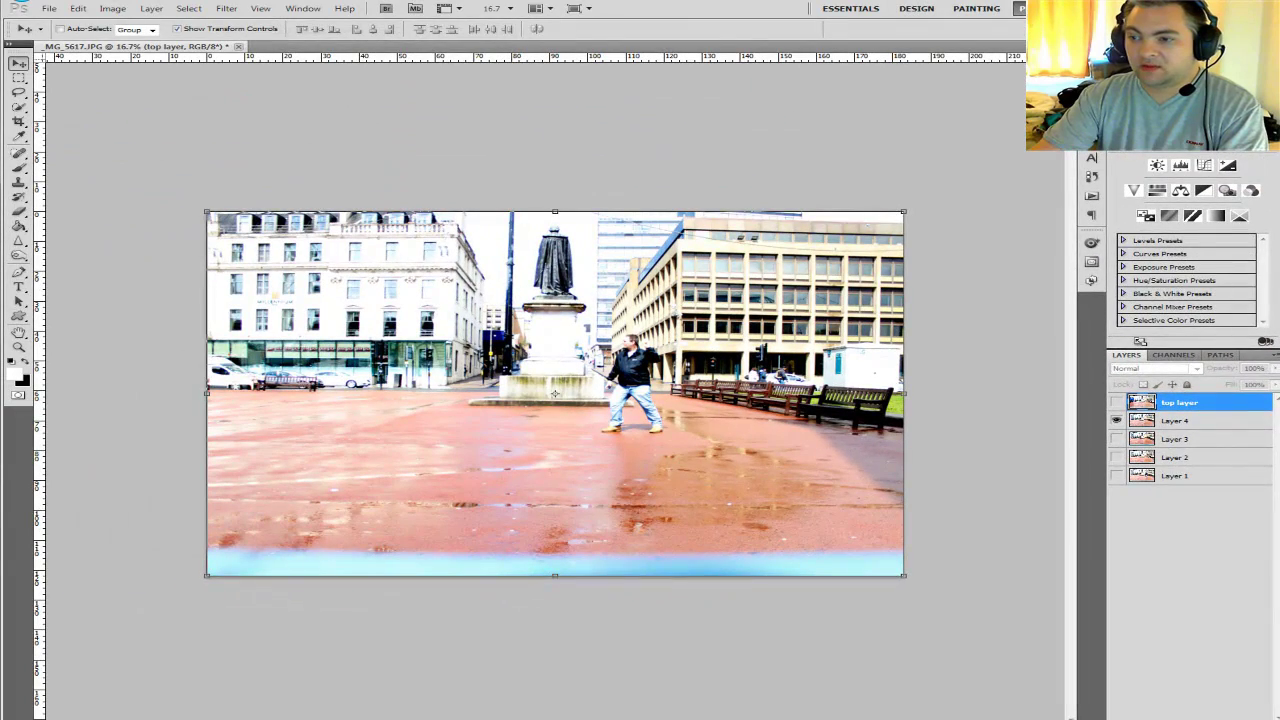
{"action": "left_click", "coordinate": [1116, 402]}
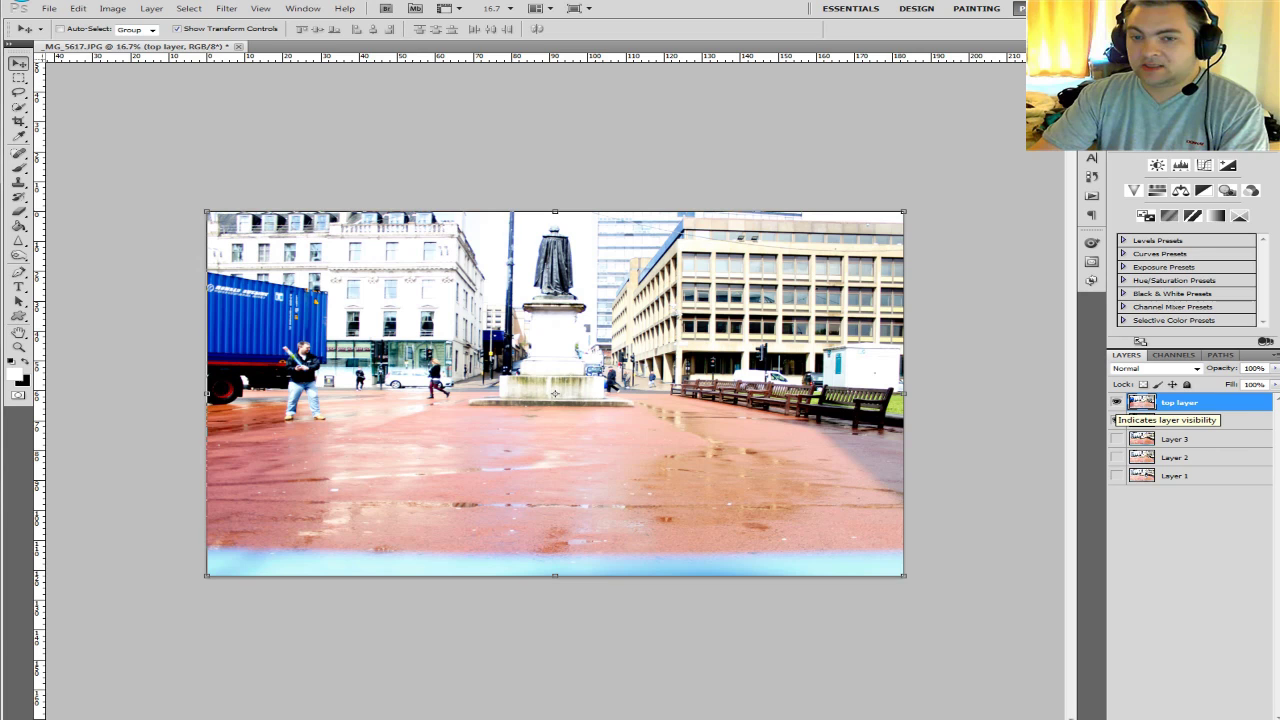
{"action": "left_click", "coordinate": [1116, 402]}
{"action": "left_click", "coordinate": [1116, 420]}
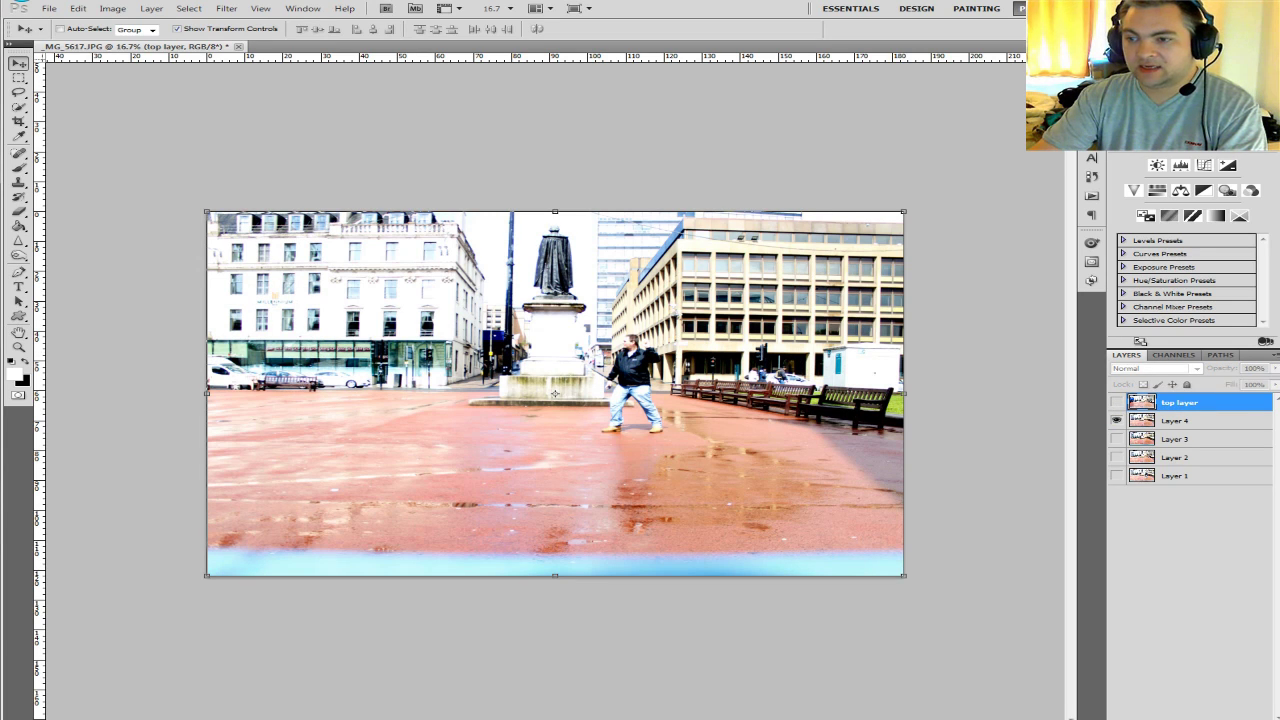
{"action": "left_click", "coordinate": [1116, 402]}
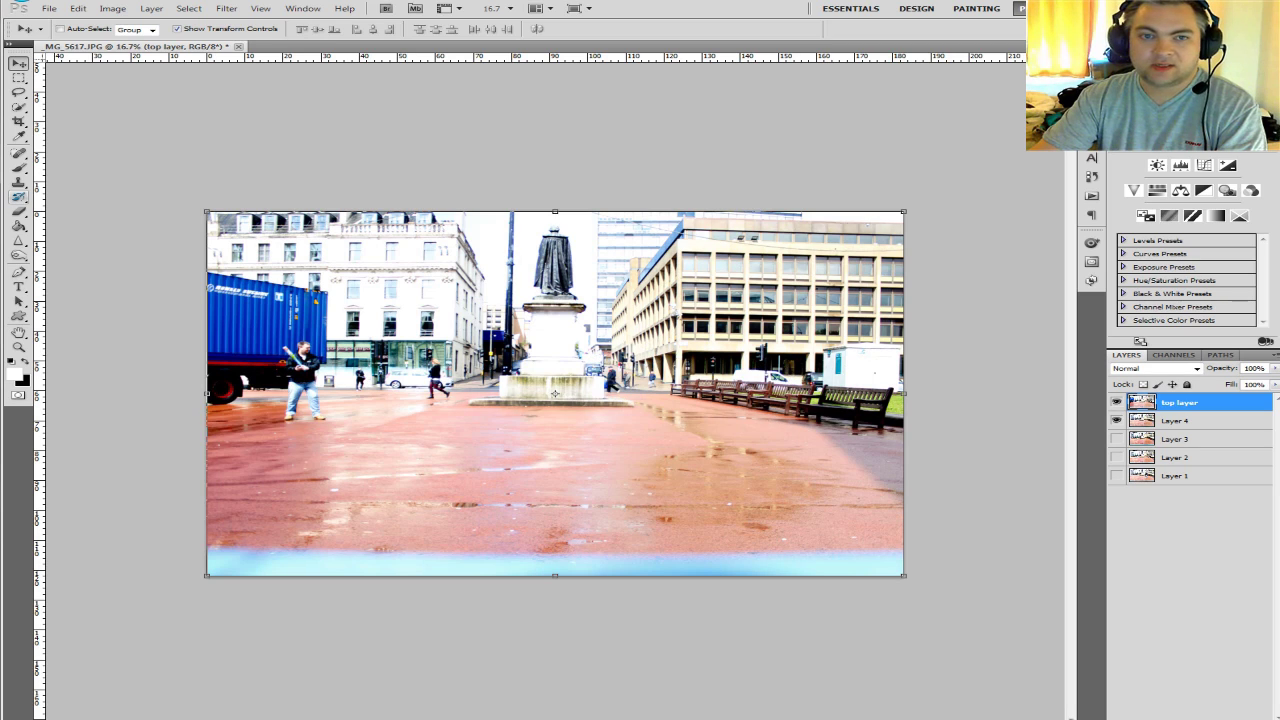
- Erase "top layer" beside the statue's base to reveal the whole standing man from Layer 4
{"action": "left_click", "coordinate": [19, 212]}
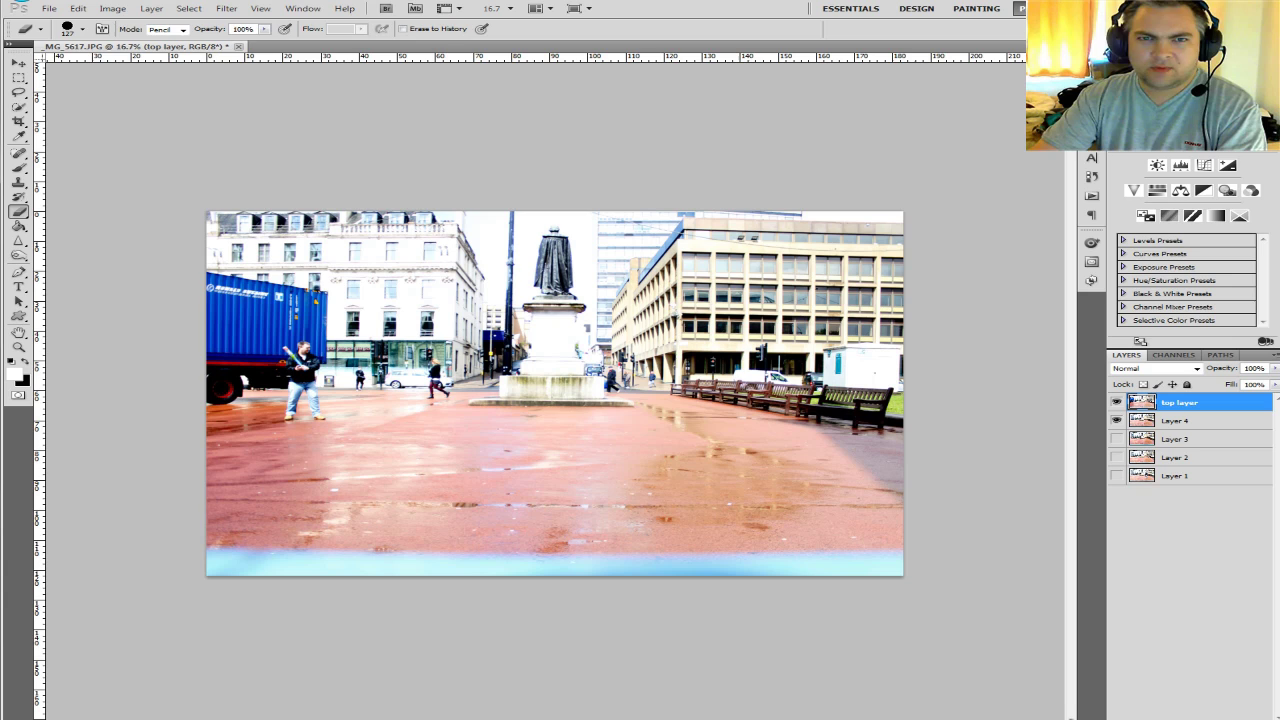
{"action": "mouse_move", "coordinate": [627, 383]}
{"action": "left_mouse_down"}
{"action": "mouse_move", "coordinate": [630, 340]}
{"action": "mouse_move", "coordinate": [646, 378]}
{"action": "mouse_move", "coordinate": [655, 352]}
{"action": "mouse_move", "coordinate": [644, 396]}
{"action": "mouse_move", "coordinate": [655, 440]}
{"action": "left_mouse_up"}
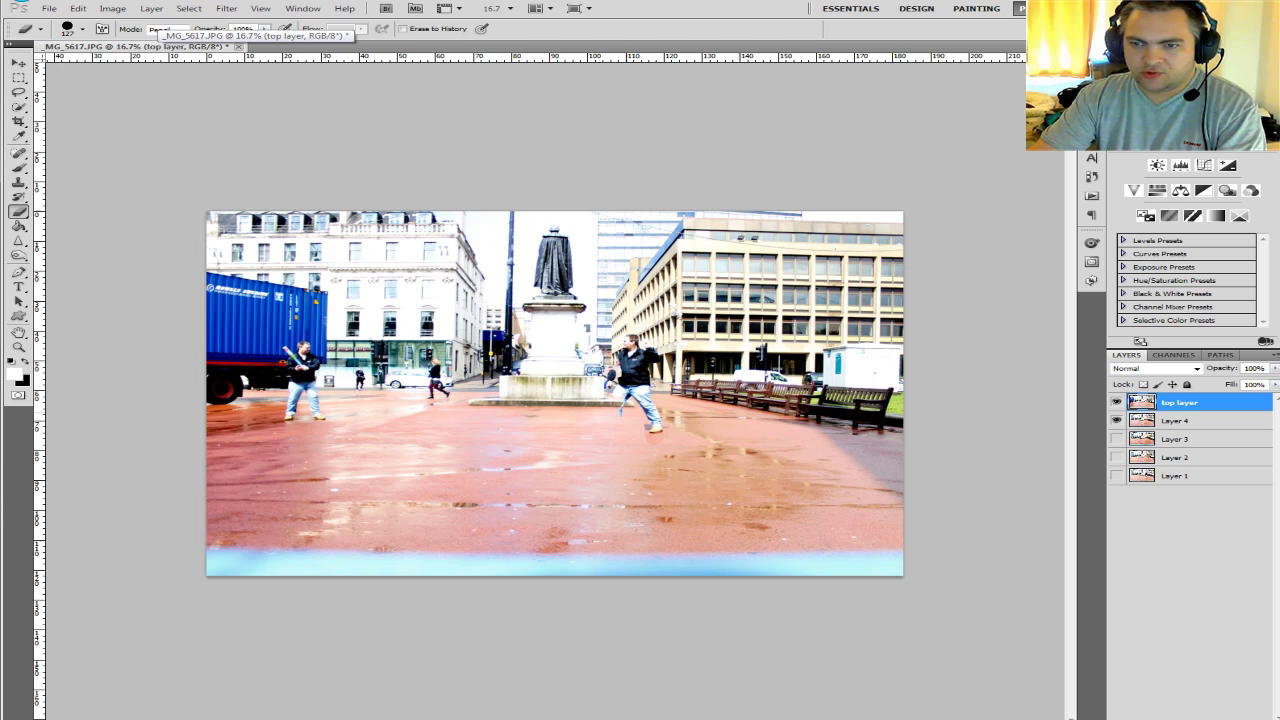
{"action": "mouse_move", "coordinate": [620, 414]}
{"action": "left_mouse_down"}
{"action": "mouse_move", "coordinate": [612, 428]}
{"action": "mouse_move", "coordinate": [613, 399]}
{"action": "left_mouse_up"}
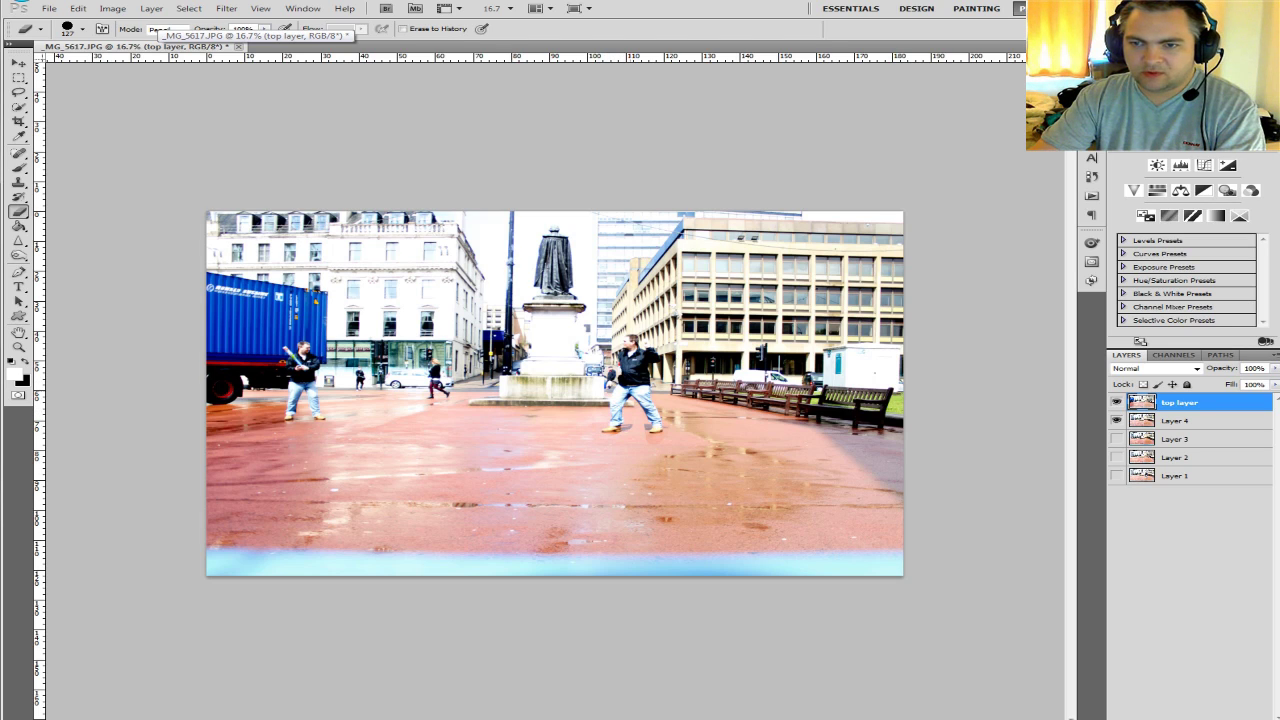
{"action": "left_click_drag", "start_coordinate": [616, 356], "coordinate": [611, 375]}
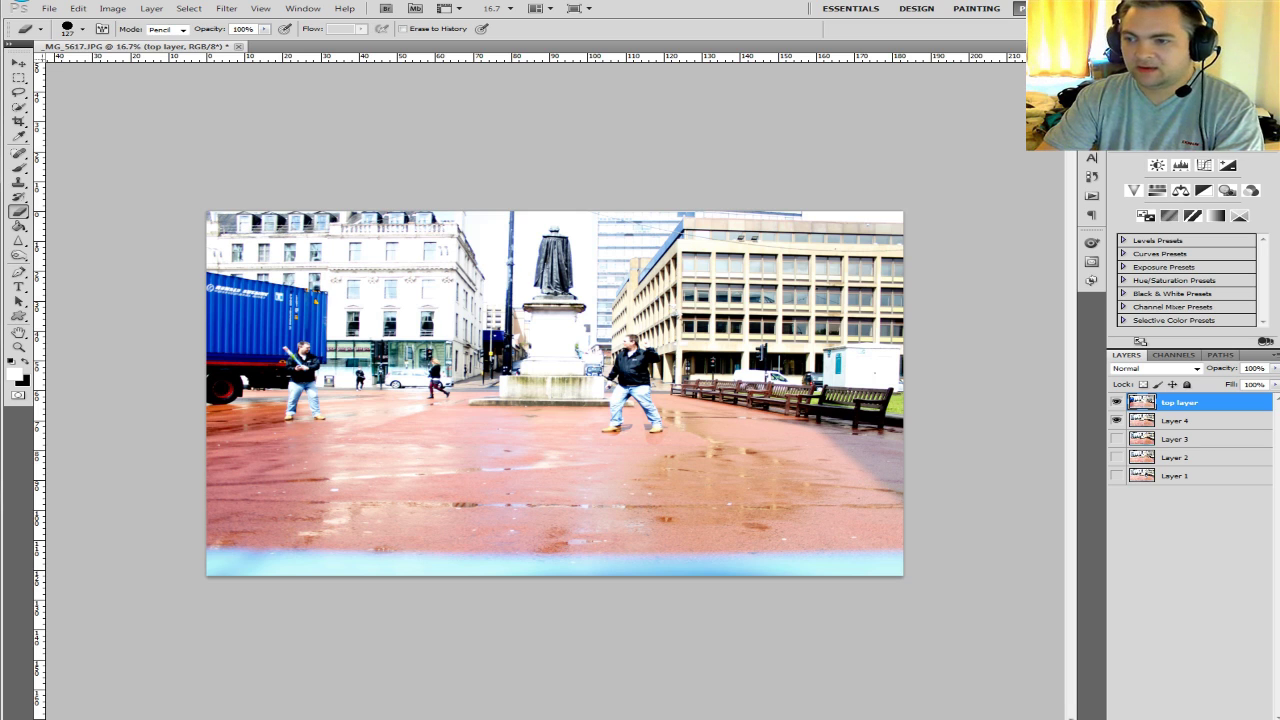
- Merge the visible layers, "top layer" and Layer 4, into one
{"action": "left_click", "coordinate": [1200, 420], "text": "shift"}
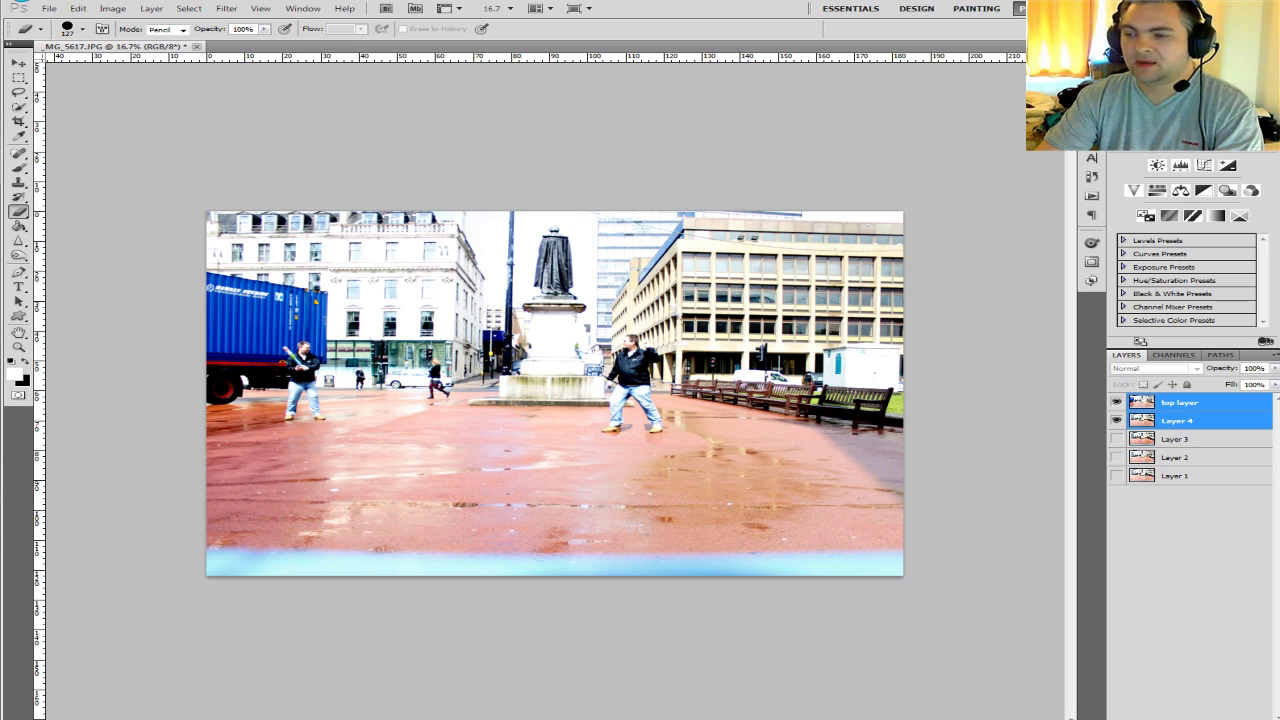
{"action": "right_click", "coordinate": [1116, 420]}
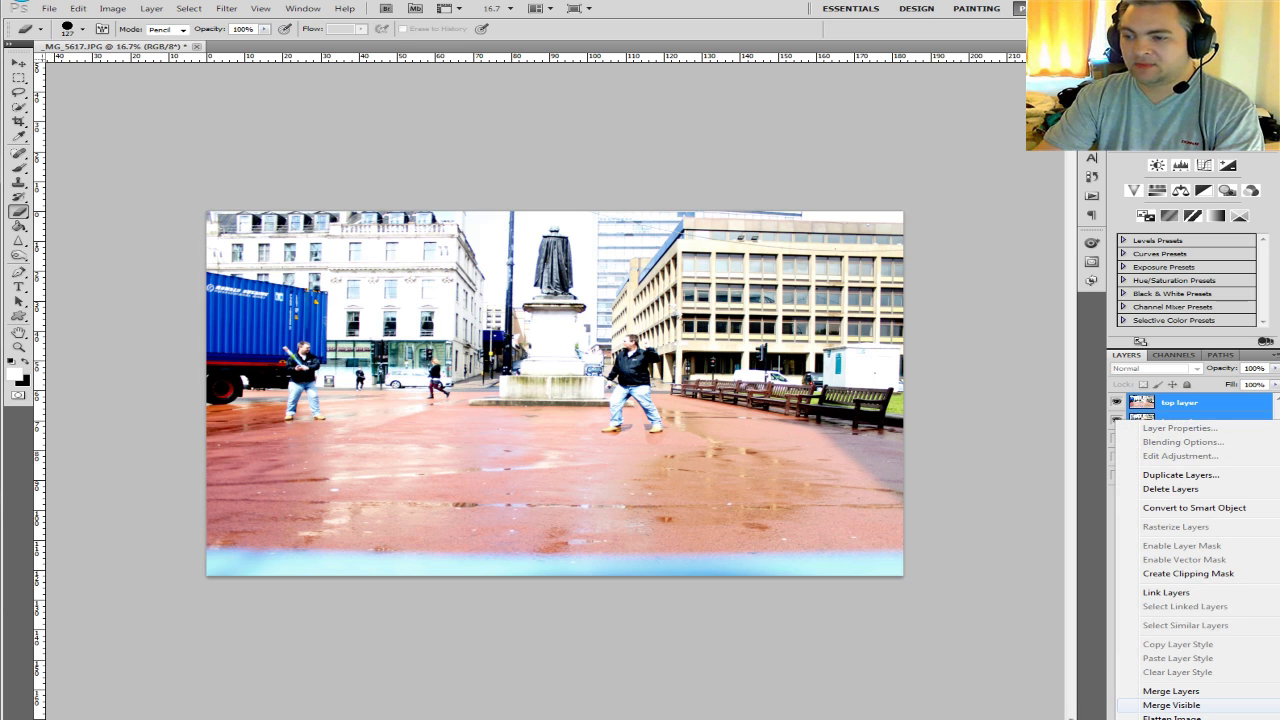
{"action": "left_click", "coordinate": [1171, 705]}
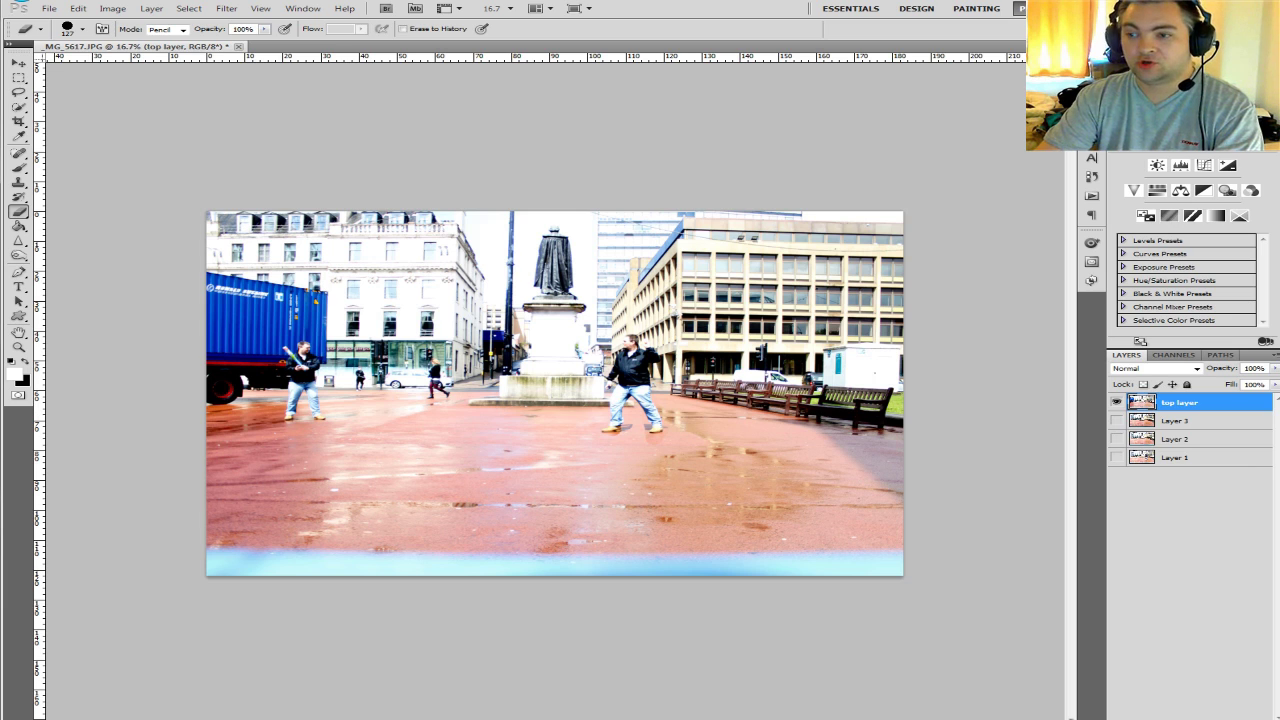
- Show Layer 3, compare it with "top layer", and erase "top layer" at the statue's base to reveal the sitting man
{"action": "left_click", "coordinate": [1116, 420]}
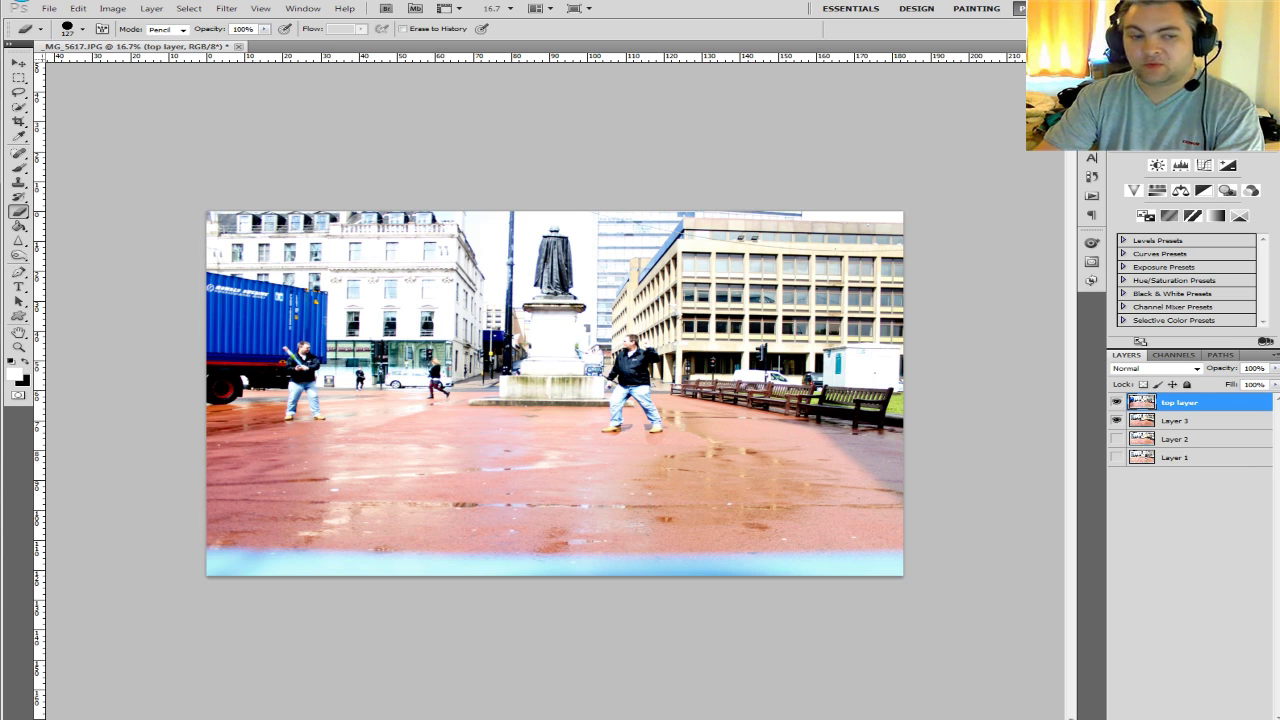
{"action": "left_click", "coordinate": [1116, 401]}
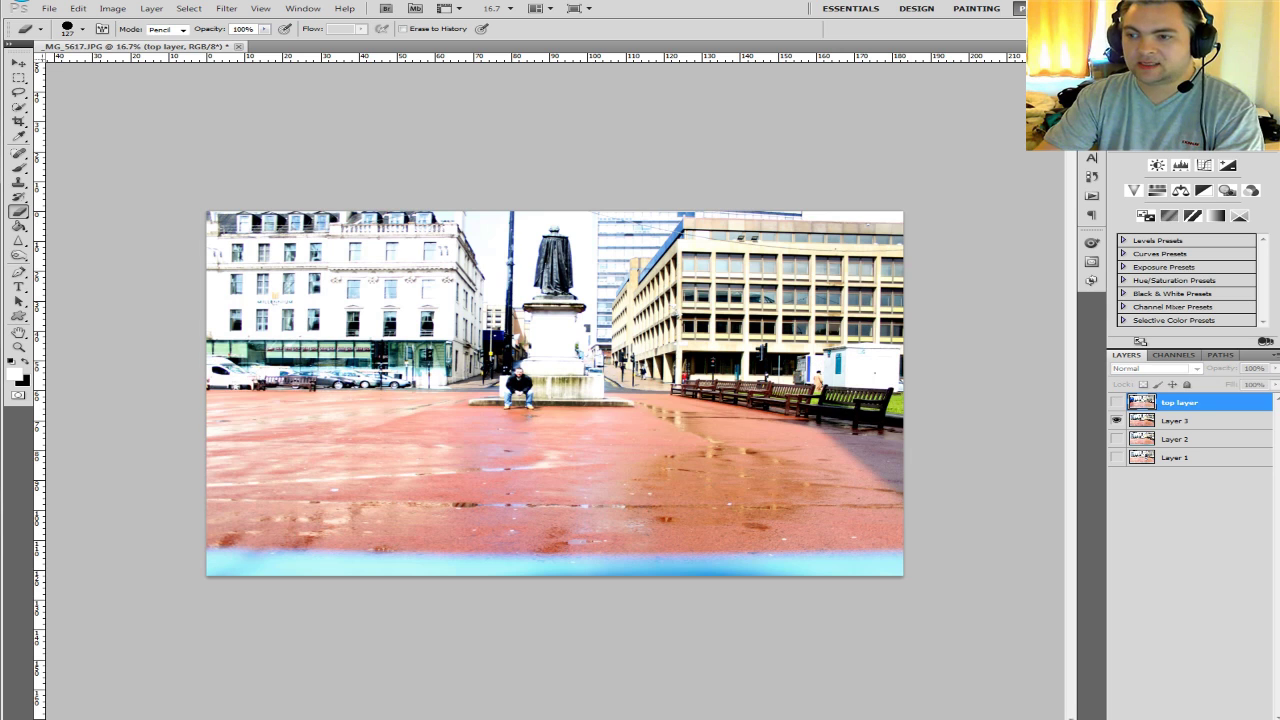
{"action": "left_click", "coordinate": [1116, 401]}
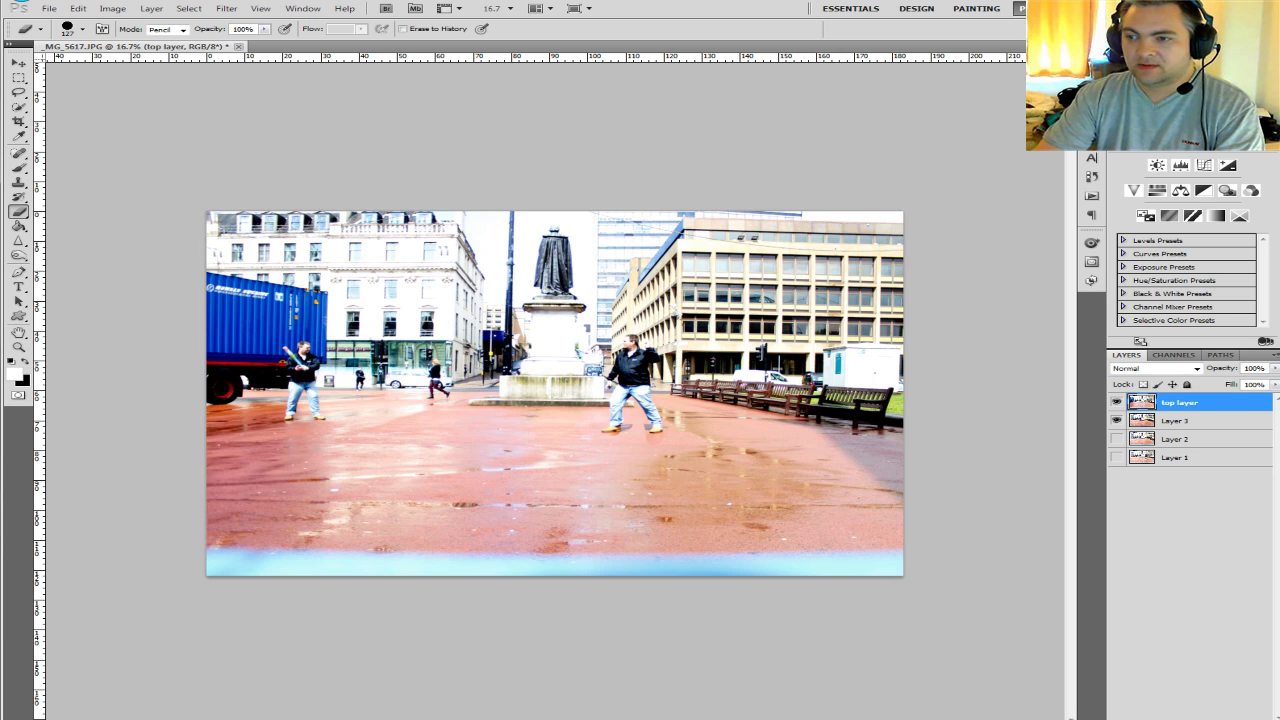
{"action": "mouse_move", "coordinate": [513, 391]}
{"action": "left_mouse_down"}
{"action": "mouse_move", "coordinate": [517, 367]}
{"action": "mouse_move", "coordinate": [512, 405]}
{"action": "mouse_move", "coordinate": [543, 403]}
{"action": "mouse_move", "coordinate": [522, 390]}
{"action": "left_mouse_up"}
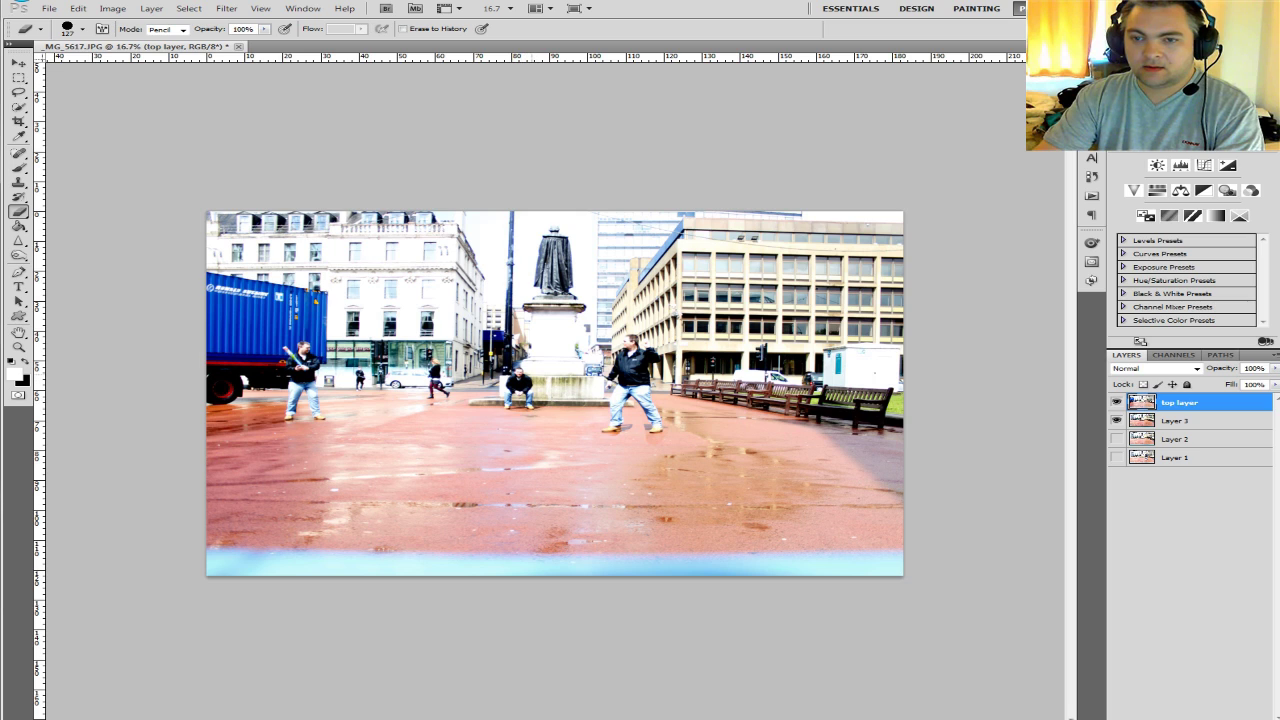
{"action": "mouse_move", "coordinate": [522, 390]}
{"action": "left_mouse_down"}
{"action": "mouse_move", "coordinate": [504, 406]}
{"action": "mouse_move", "coordinate": [528, 406]}
{"action": "left_mouse_up"}
- Merge "top layer" and Layer 3 into one layer
{"action": "left_click", "coordinate": [1180, 420], "text": "shift"}
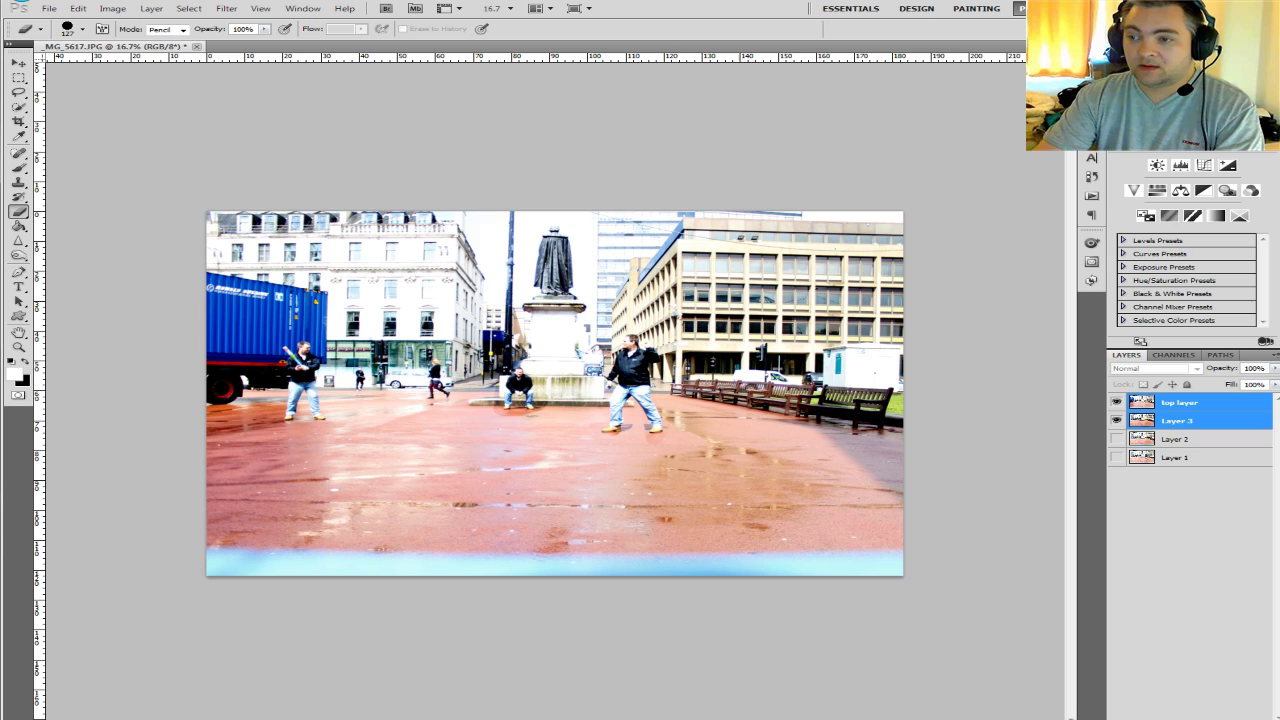
{"action": "right_click", "coordinate": [1180, 418]}
{"action": "left_click", "coordinate": [1171, 703]}
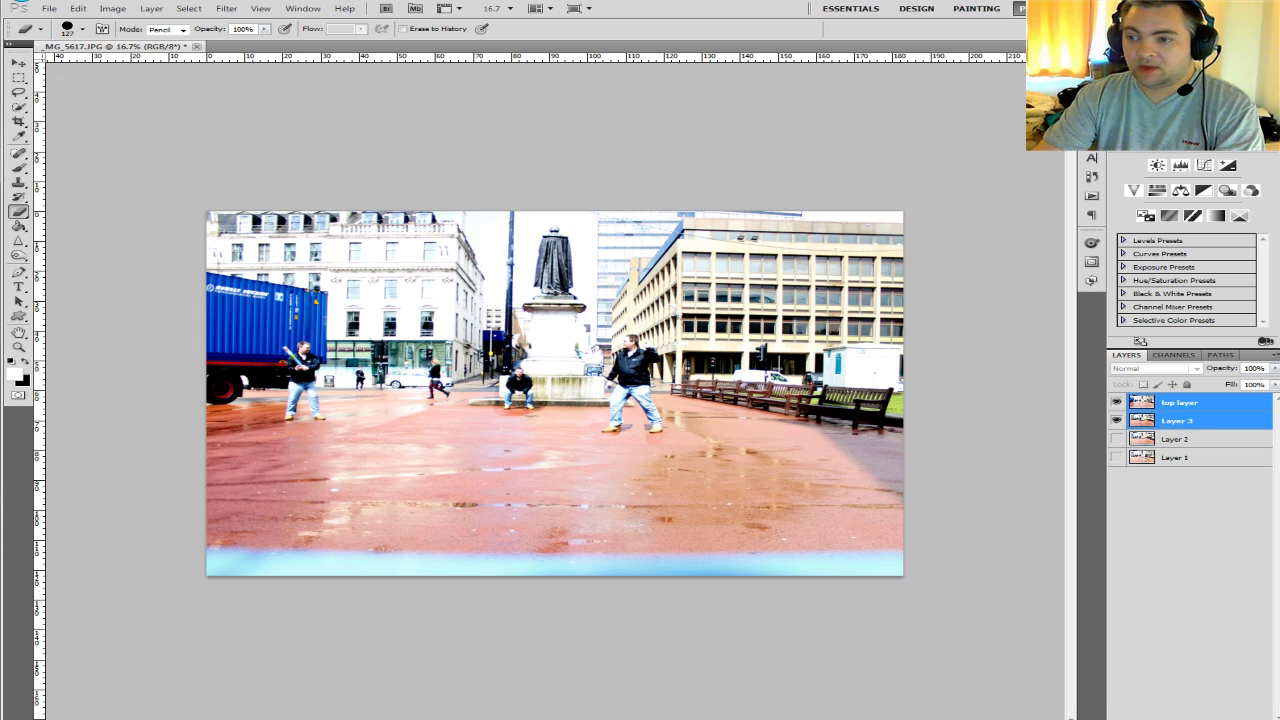
- Compare "top layer" with Layer 2 and erase "top layer" at the benches to reveal the man sitting there
{"action": "left_click", "coordinate": [1116, 402]}
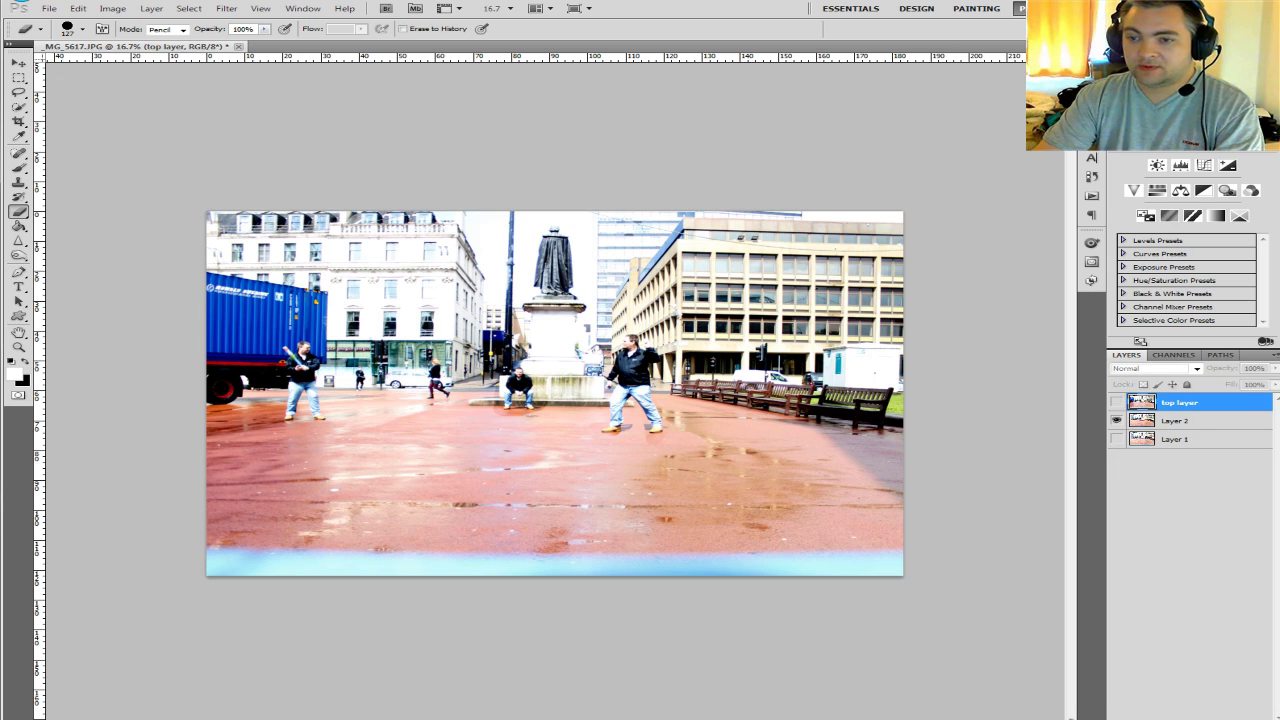
{"action": "left_click", "coordinate": [1116, 402]}
{"action": "mouse_move", "coordinate": [787, 402]}
{"action": "left_mouse_down"}
{"action": "mouse_move", "coordinate": [794, 372]}
{"action": "mouse_move", "coordinate": [779, 402]}
{"action": "mouse_move", "coordinate": [778, 384]}
{"action": "mouse_move", "coordinate": [804, 374]}
{"action": "mouse_move", "coordinate": [808, 388]}
{"action": "left_mouse_up"}
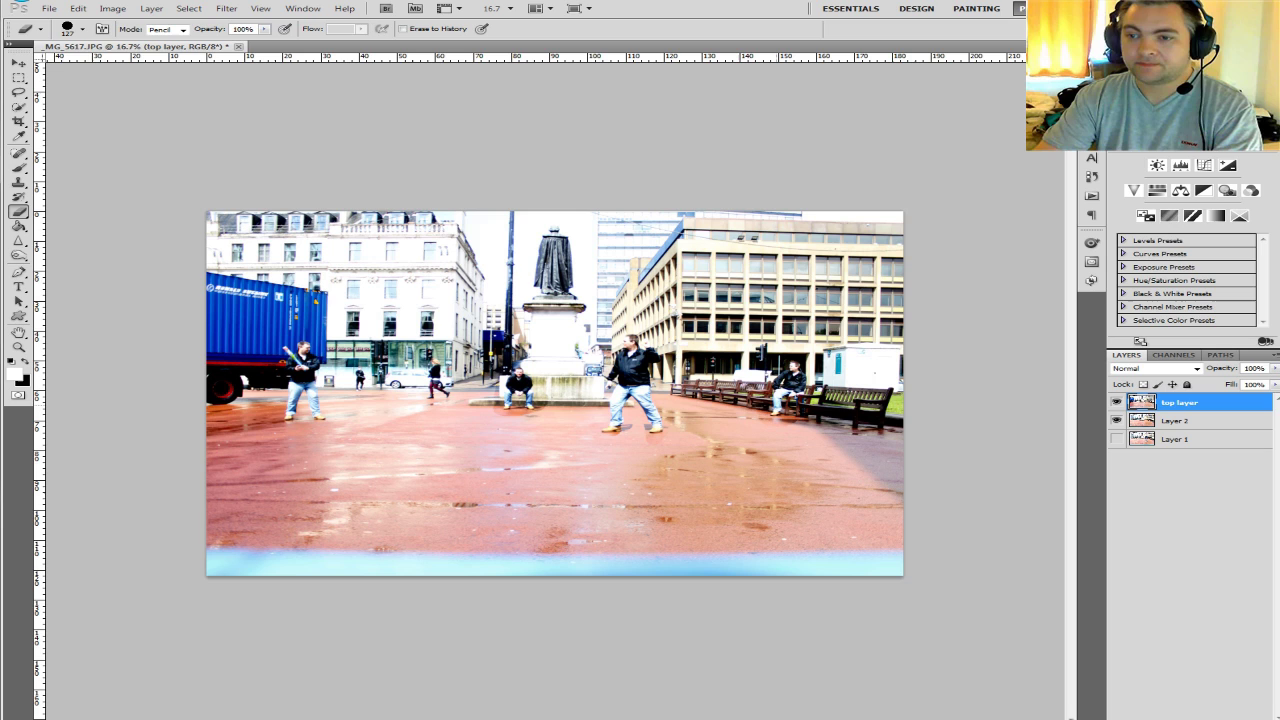
- Merge "top layer" and Layer 2 into one layer
{"action": "left_click", "coordinate": [1175, 420], "text": "ctrl"}
{"action": "right_click", "coordinate": [1175, 420]}
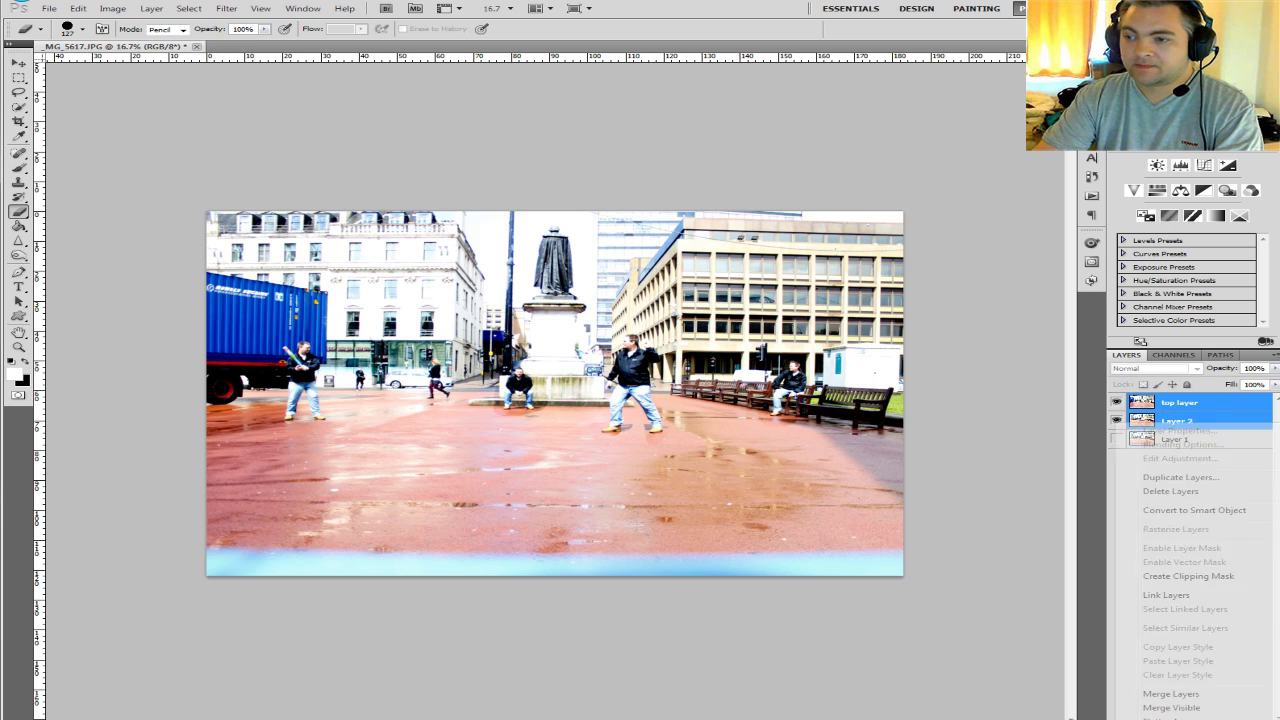
{"action": "left_click", "coordinate": [1171, 707]}
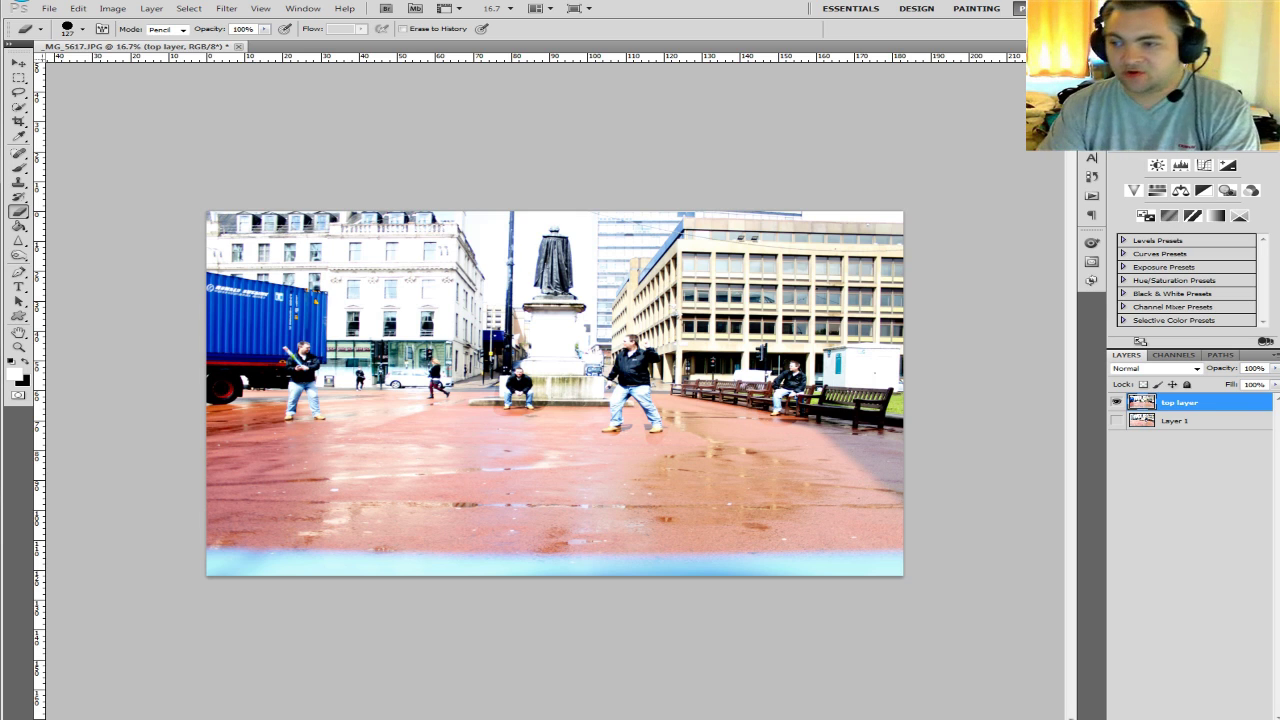
- Show Layer 1 and erase "top layer" in the foreground, just in front of the benches, to reveal the standing man's legs and boots
{"action": "left_click", "coordinate": [1116, 420]}
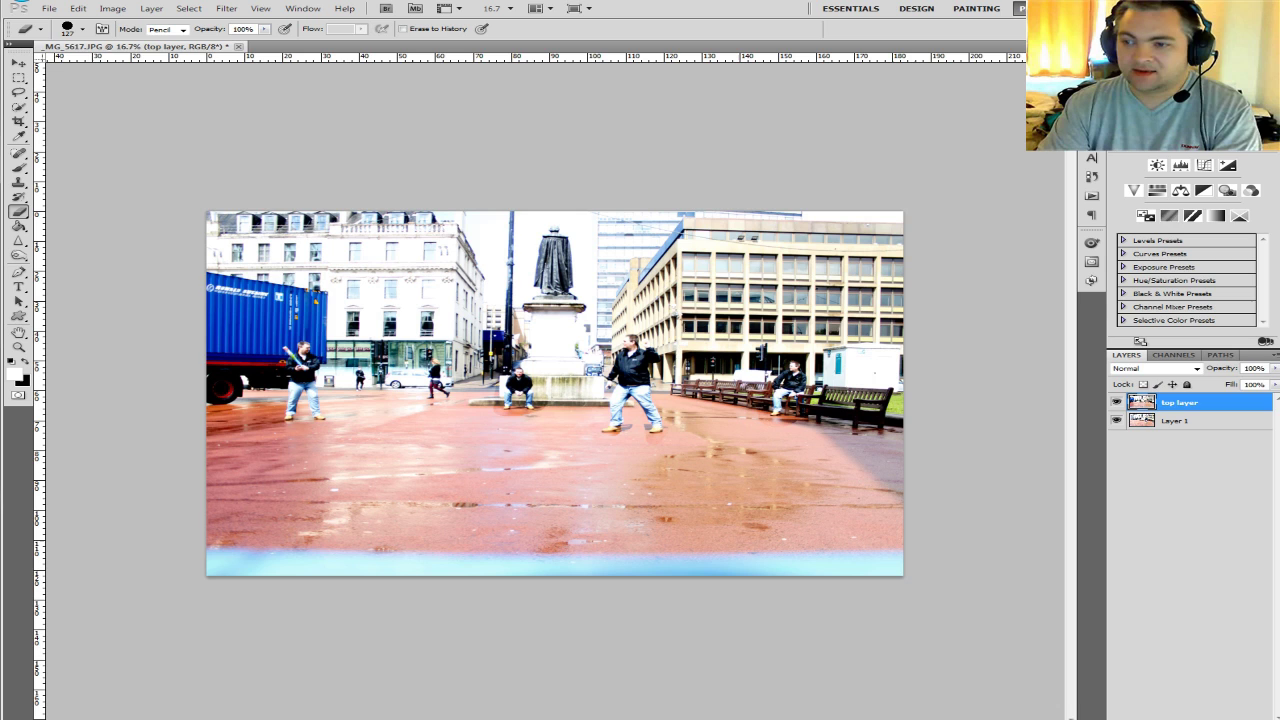
{"action": "left_click", "coordinate": [1116, 402]}
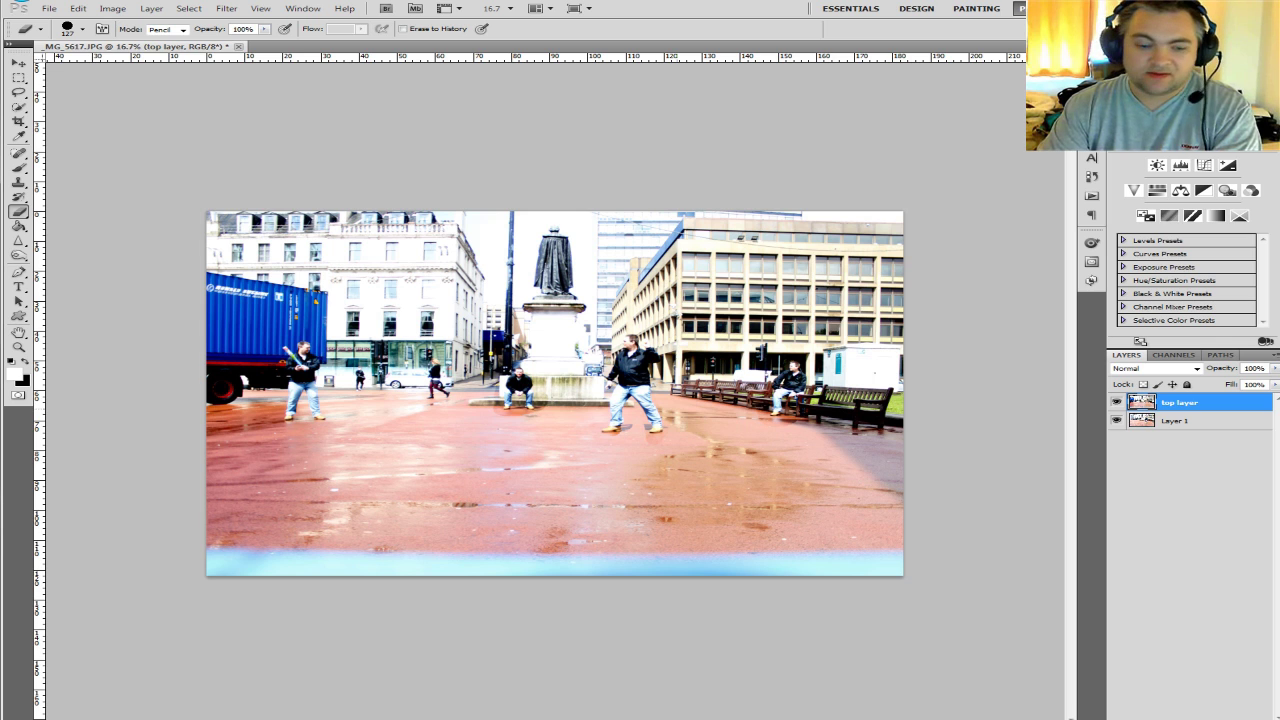
{"action": "key", "text": "z"}
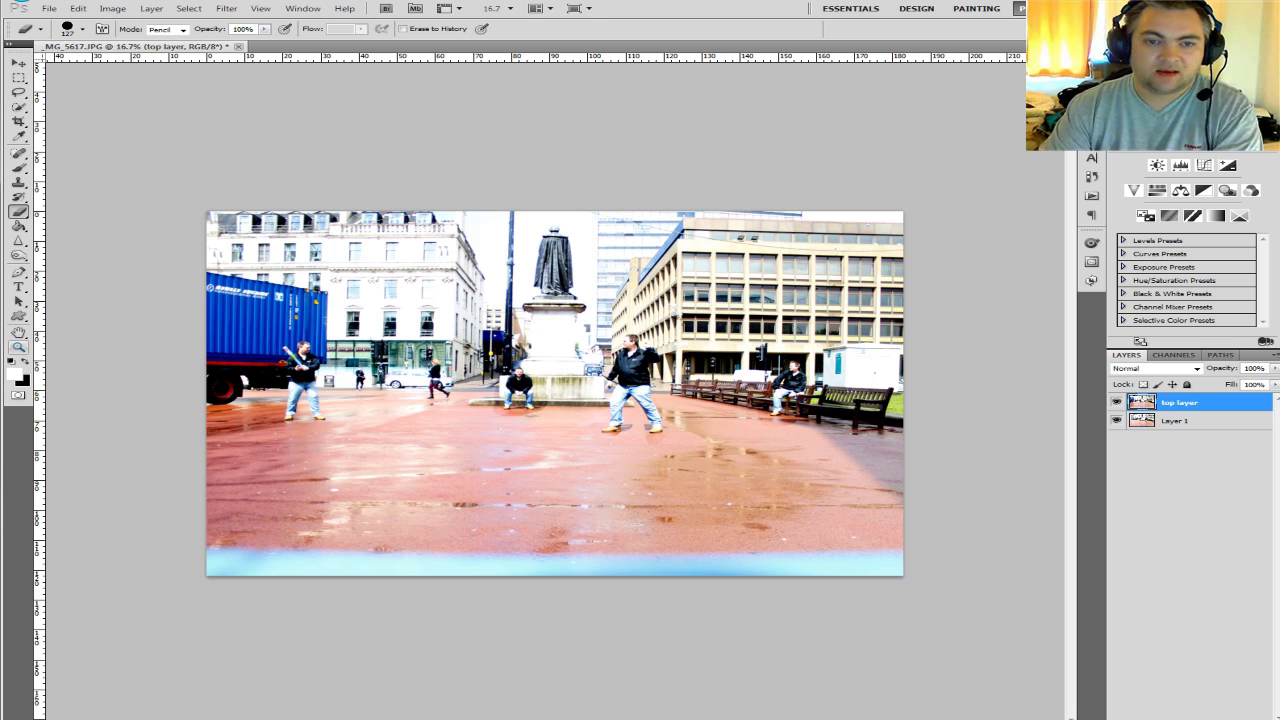
{"action": "left_click", "coordinate": [636, 400]}
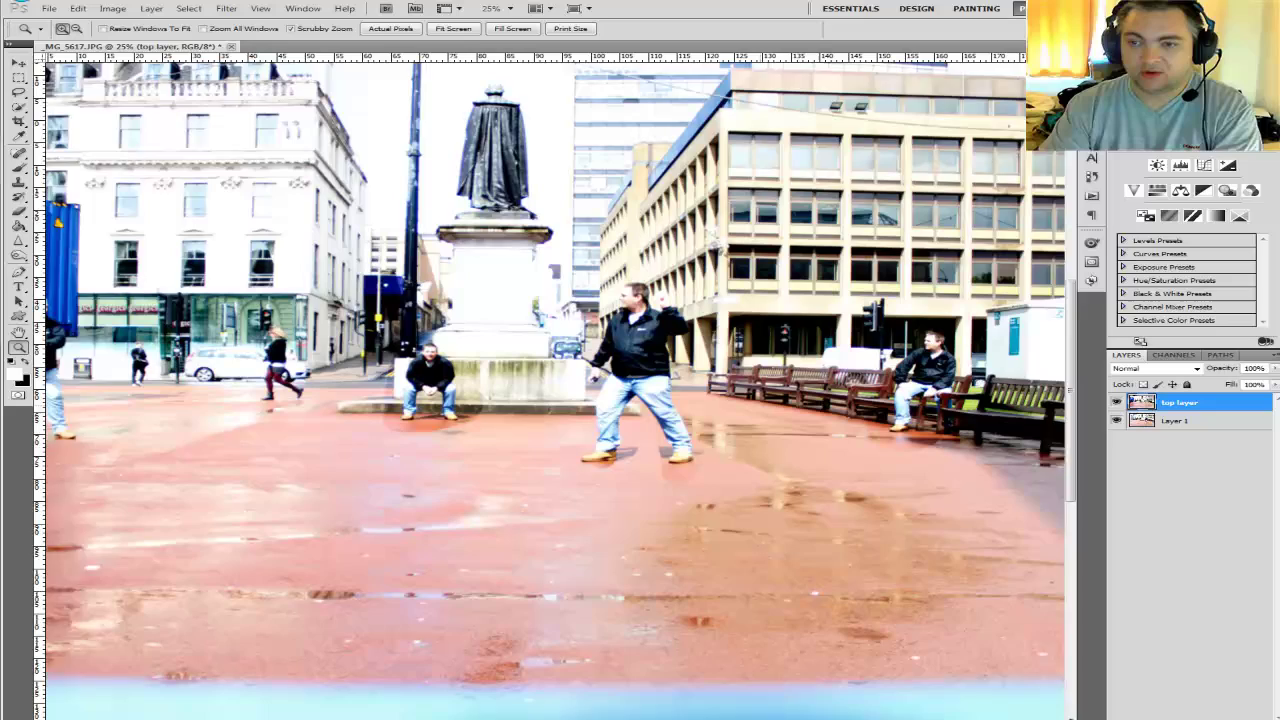
{"action": "key", "text": "b"}
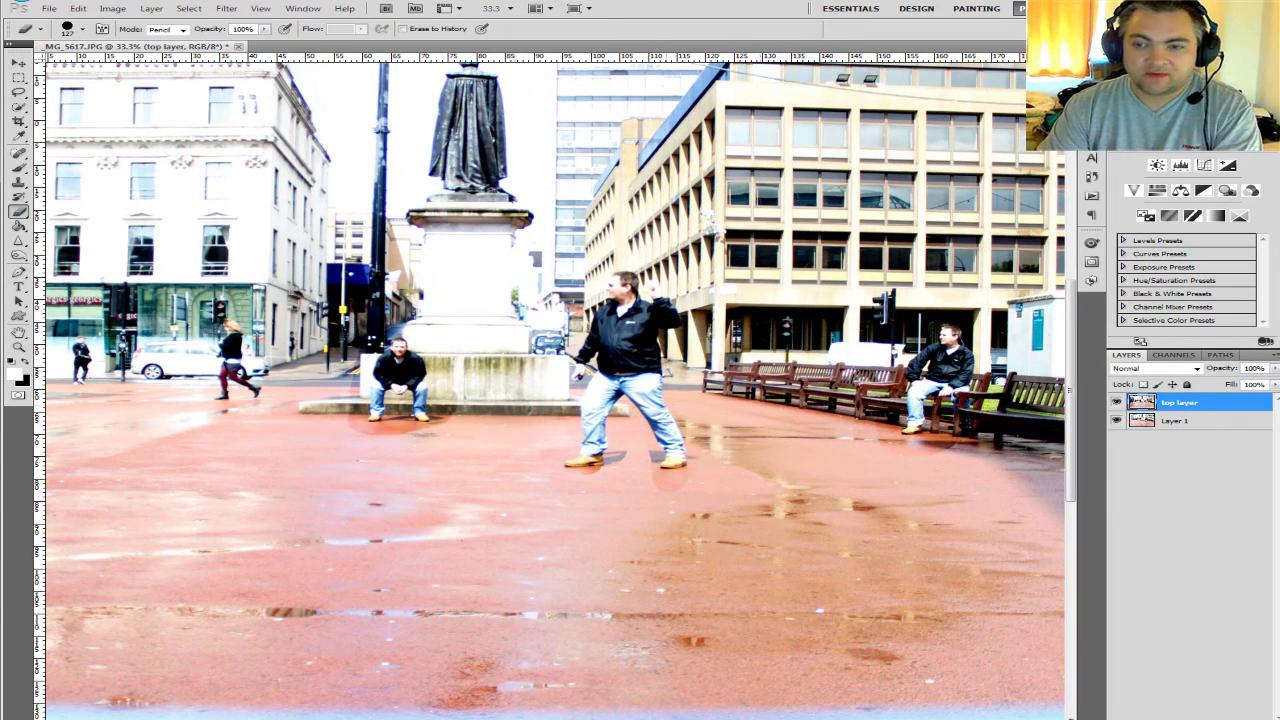
{"action": "left_click_drag", "start_coordinate": [748, 522], "coordinate": [742, 412]}
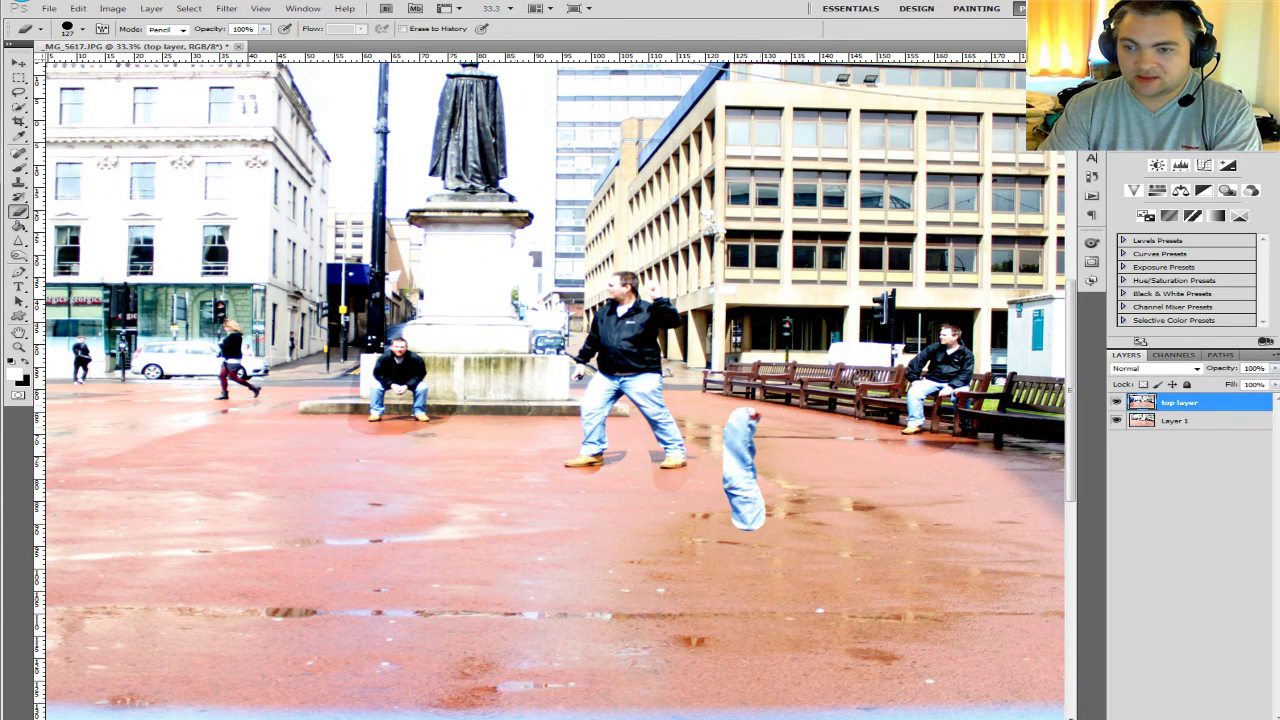
{"action": "mouse_move", "coordinate": [762, 478]}
{"action": "left_mouse_down"}
{"action": "mouse_move", "coordinate": [760, 538]}
{"action": "mouse_move", "coordinate": [732, 570]}
{"action": "mouse_move", "coordinate": [714, 570]}
{"action": "mouse_move", "coordinate": [762, 565]}
{"action": "mouse_move", "coordinate": [758, 551]}
{"action": "mouse_move", "coordinate": [714, 548]}
{"action": "mouse_move", "coordinate": [638, 562]}
{"action": "mouse_move", "coordinate": [688, 516]}
{"action": "mouse_move", "coordinate": [718, 422]}
{"action": "left_mouse_up"}
{"action": "mouse_move", "coordinate": [720, 478]}
{"action": "left_mouse_down"}
{"action": "mouse_move", "coordinate": [712, 534]}
{"action": "mouse_move", "coordinate": [730, 526]}
{"action": "left_mouse_up"}
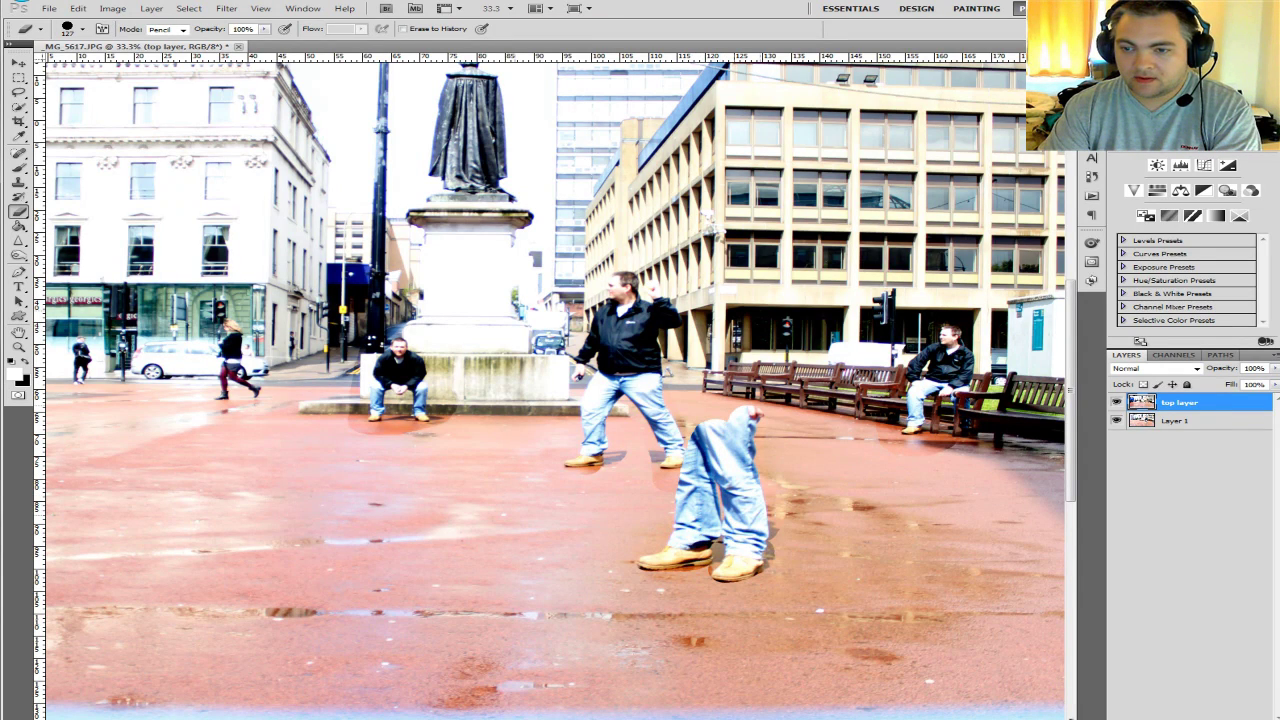
- Erase "top layer" above the revealed legs to bring out the foreground man's jacket, head and raised arm
{"action": "scroll", "coordinate": [750, 420], "scroll_direction": "up", "scroll_amount": 2}
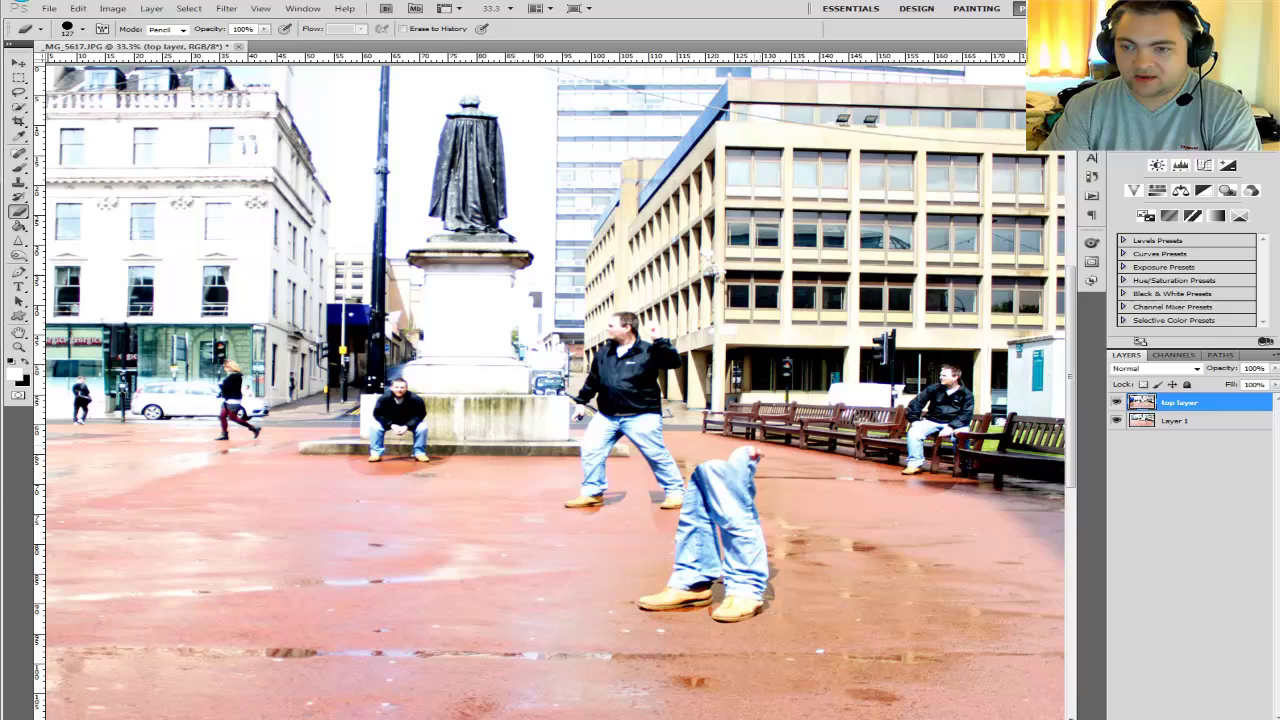
{"action": "mouse_move", "coordinate": [760, 445]}
{"action": "left_mouse_down"}
{"action": "mouse_move", "coordinate": [752, 284]}
{"action": "mouse_move", "coordinate": [780, 330]}
{"action": "mouse_move", "coordinate": [768, 436]}
{"action": "mouse_move", "coordinate": [784, 366]}
{"action": "left_mouse_up"}
{"action": "left_click", "coordinate": [786, 379]}
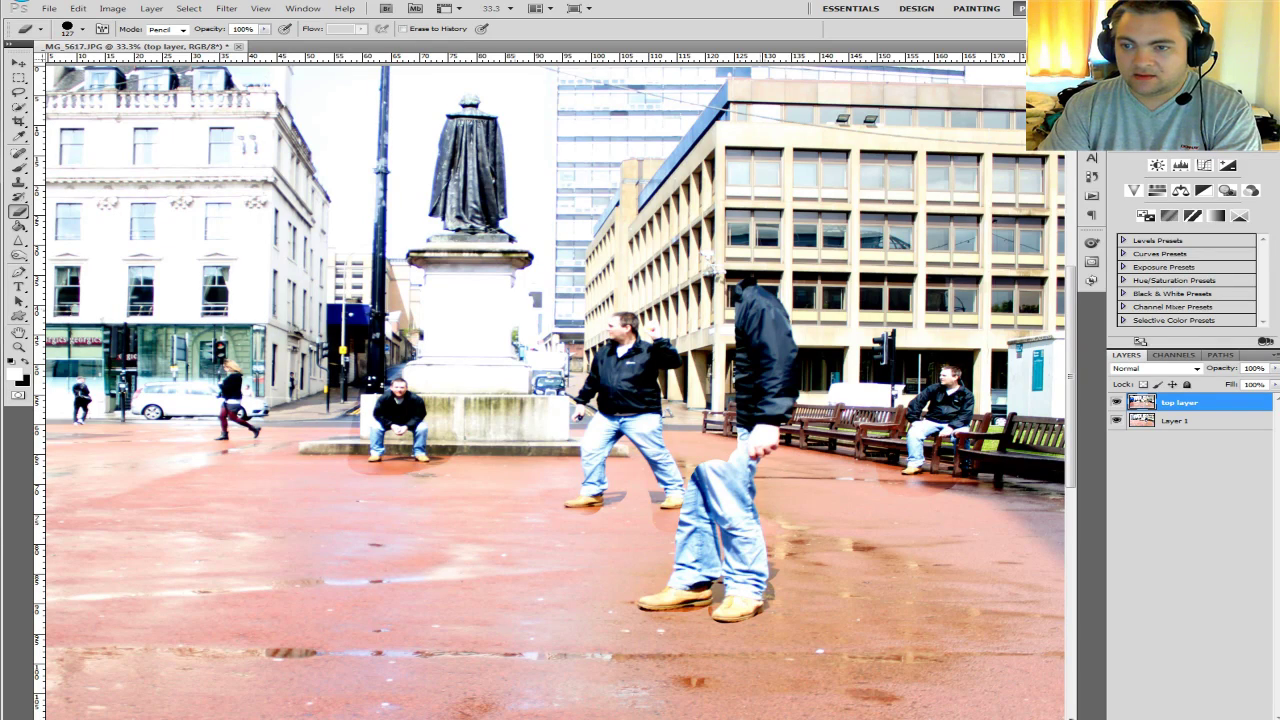
{"action": "mouse_move", "coordinate": [745, 282]}
{"action": "left_mouse_down"}
{"action": "mouse_move", "coordinate": [712, 245]}
{"action": "mouse_move", "coordinate": [720, 230]}
{"action": "mouse_move", "coordinate": [752, 258]}
{"action": "mouse_move", "coordinate": [675, 242]}
{"action": "mouse_move", "coordinate": [716, 270]}
{"action": "mouse_move", "coordinate": [655, 250]}
{"action": "mouse_move", "coordinate": [650, 262]}
{"action": "mouse_move", "coordinate": [668, 296]}
{"action": "mouse_move", "coordinate": [724, 332]}
{"action": "mouse_move", "coordinate": [729, 309]}
{"action": "mouse_move", "coordinate": [698, 278]}
{"action": "mouse_move", "coordinate": [684, 290]}
{"action": "mouse_move", "coordinate": [721, 352]}
{"action": "mouse_move", "coordinate": [722, 424]}
{"action": "mouse_move", "coordinate": [702, 456]}
{"action": "mouse_move", "coordinate": [712, 362]}
{"action": "mouse_move", "coordinate": [684, 302]}
{"action": "mouse_move", "coordinate": [672, 522]}
{"action": "left_mouse_up"}
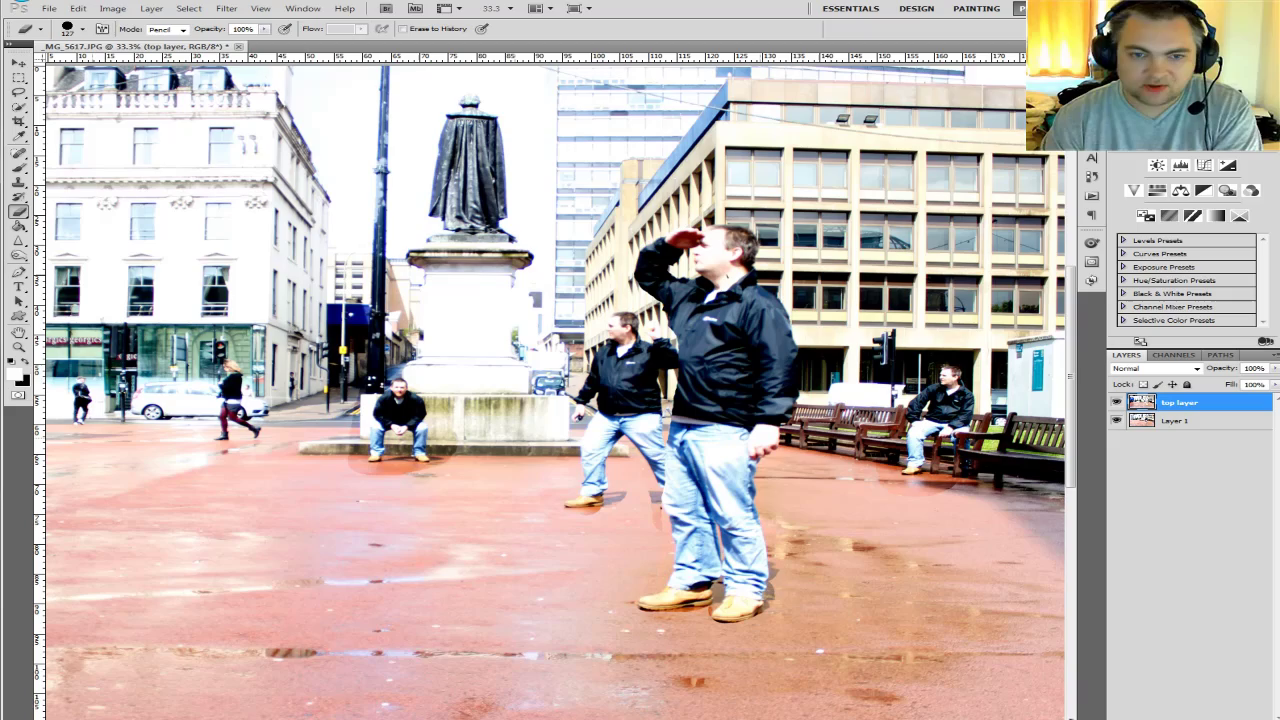
- Refine the edge where the foreground man overlaps the man behind by erasing "top layer" along his jacket, jeans and raised arm
{"action": "key", "text": "z"}
{"action": "left_click", "coordinate": [680, 377]}
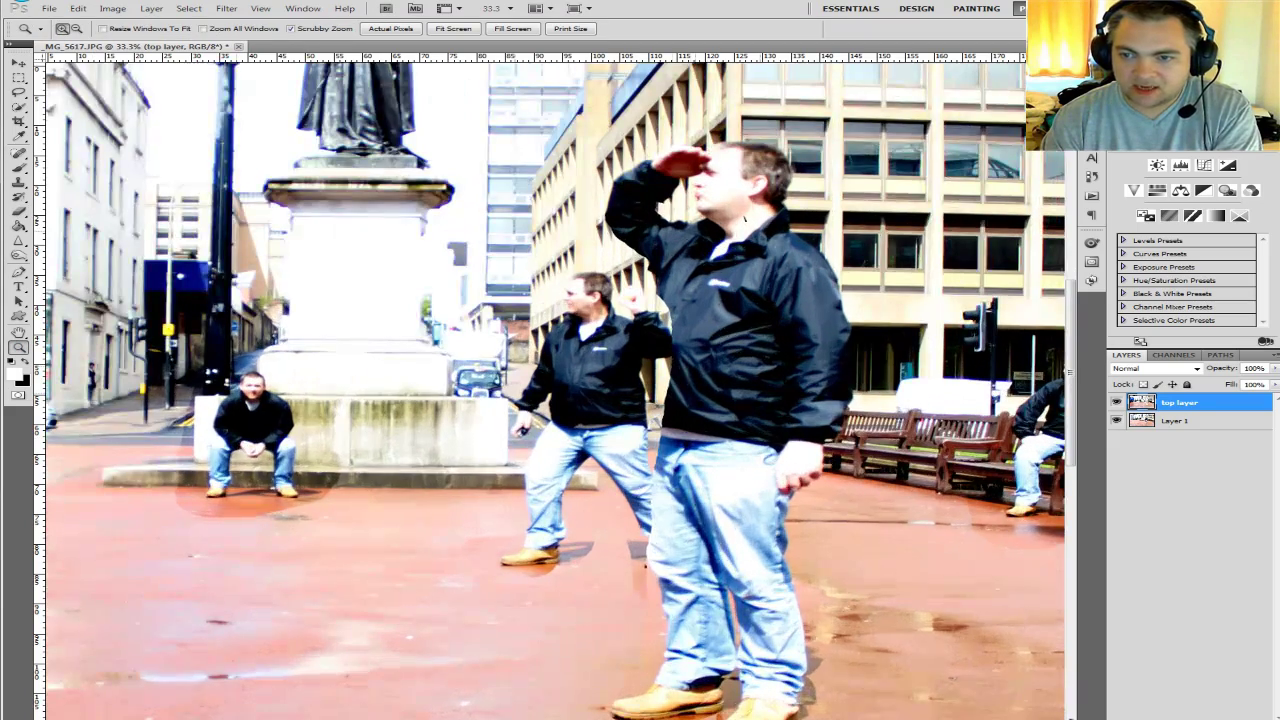
{"action": "left_click", "coordinate": [680, 377]}
{"action": "left_click", "coordinate": [680, 377]}
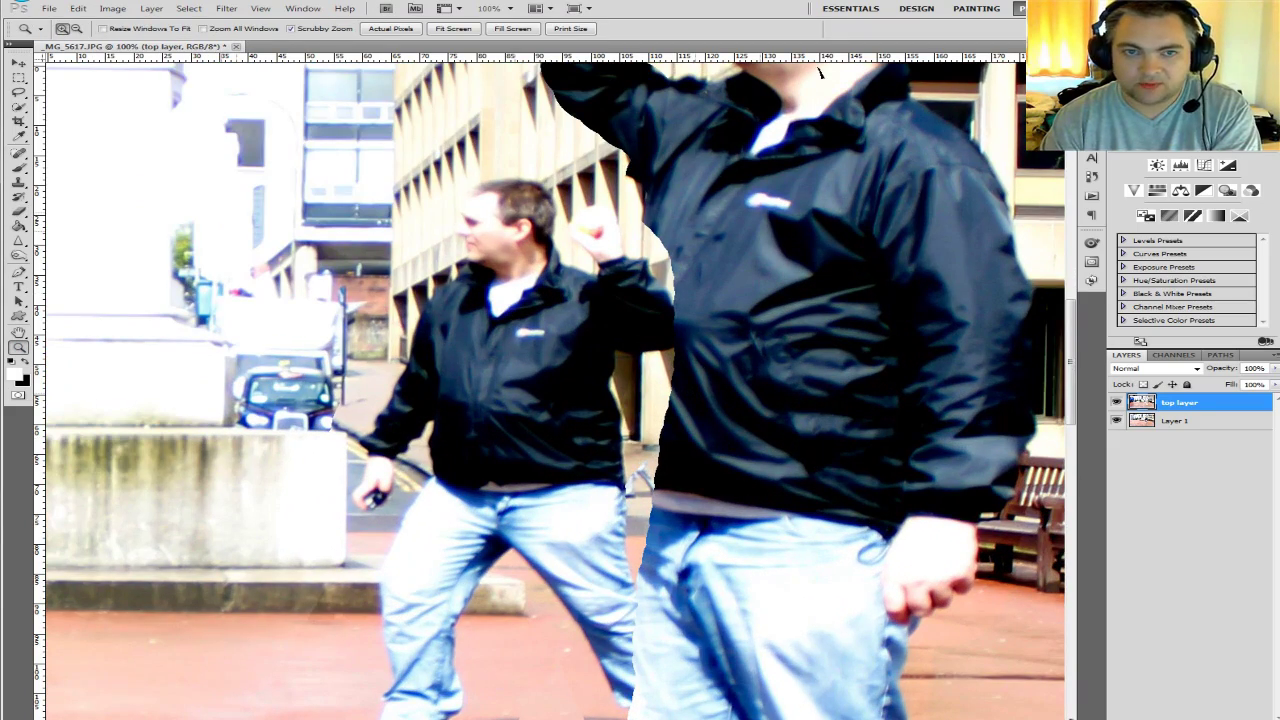
{"action": "key", "text": "b"}
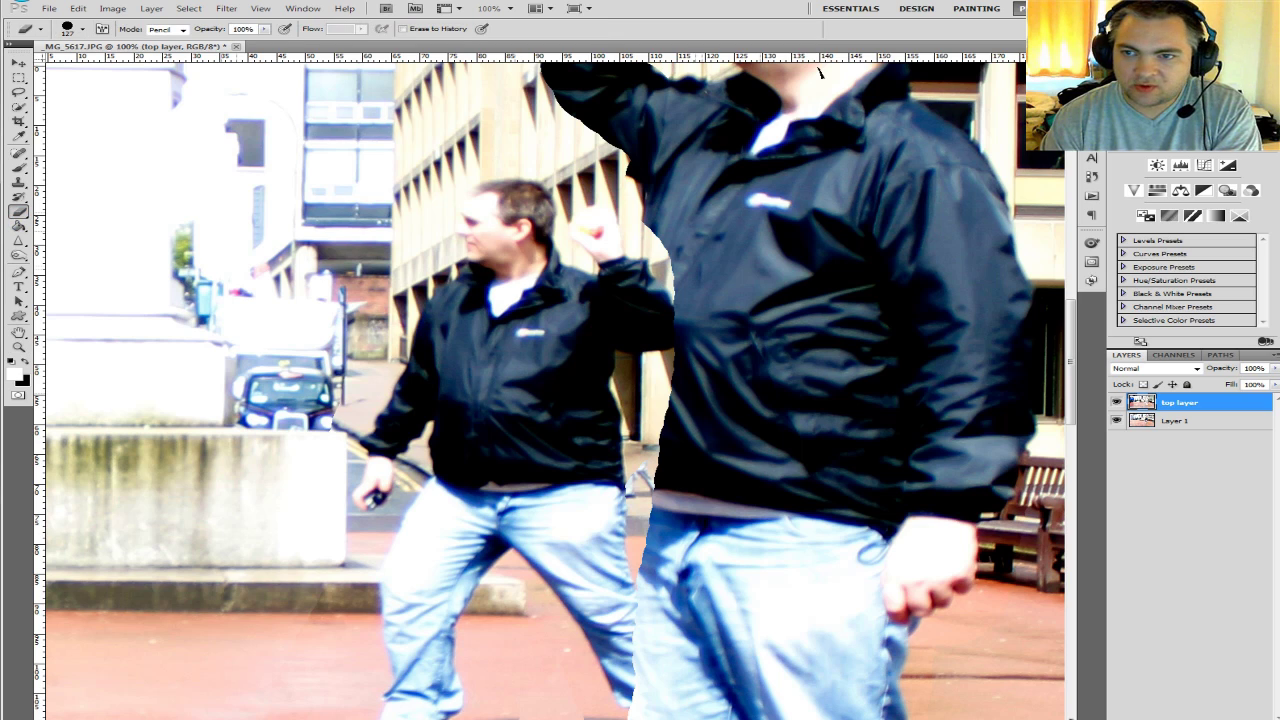
{"action": "mouse_move", "coordinate": [656, 222]}
{"action": "left_mouse_down"}
{"action": "mouse_move", "coordinate": [666, 394]}
{"action": "mouse_move", "coordinate": [636, 510]}
{"action": "mouse_move", "coordinate": [616, 718]}
{"action": "left_mouse_up"}
{"action": "mouse_move", "coordinate": [636, 470]}
{"action": "left_mouse_down"}
{"action": "mouse_move", "coordinate": [647, 370]}
{"action": "mouse_move", "coordinate": [624, 254]}
{"action": "left_mouse_up"}
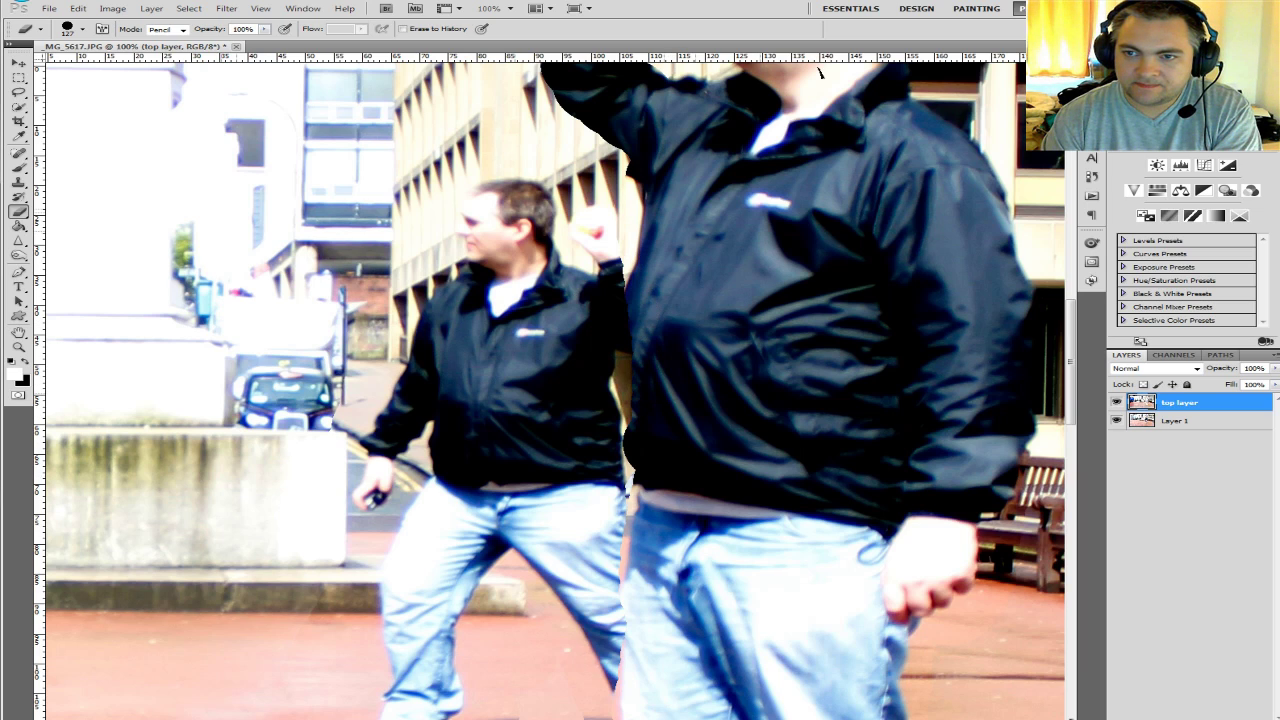
{"action": "mouse_move", "coordinate": [626, 178]}
{"action": "left_mouse_down"}
{"action": "mouse_move", "coordinate": [616, 150]}
{"action": "mouse_move", "coordinate": [548, 96]}
{"action": "mouse_move", "coordinate": [599, 78]}
{"action": "mouse_move", "coordinate": [600, 98]}
{"action": "left_mouse_up"}
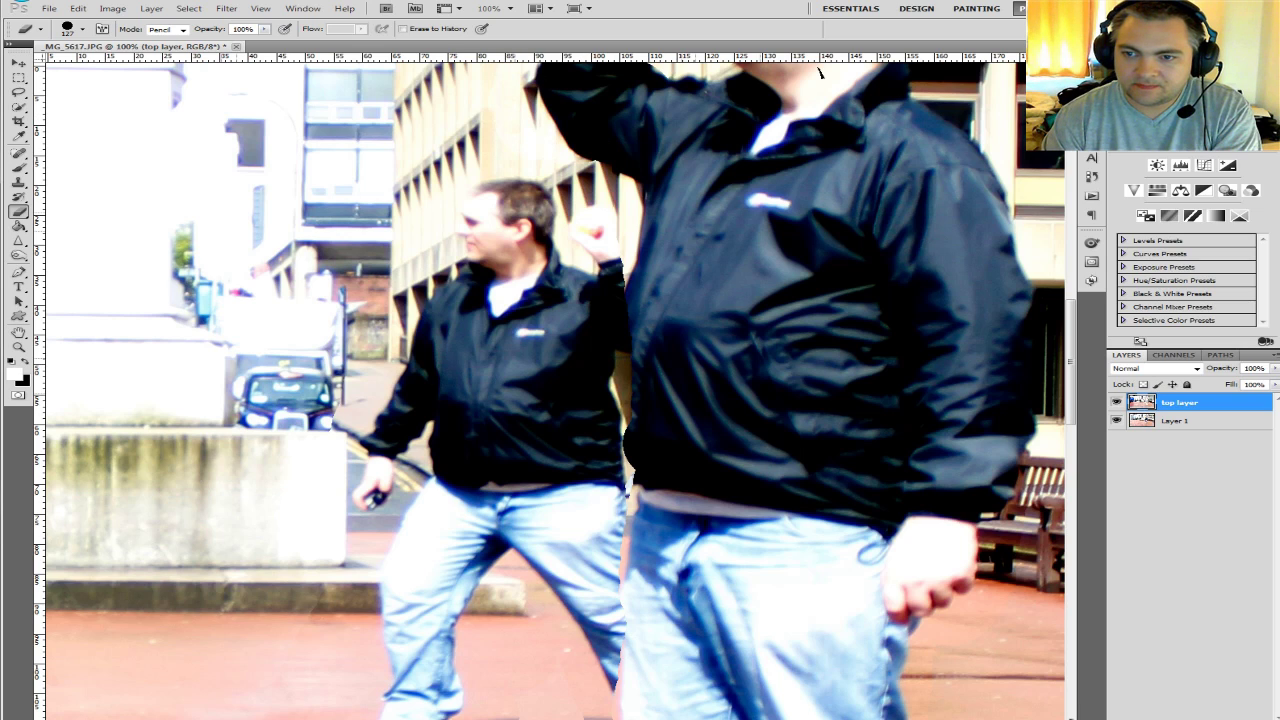
{"action": "mouse_move", "coordinate": [626, 356]}
{"action": "left_mouse_down"}
{"action": "mouse_move", "coordinate": [614, 414]}
{"action": "mouse_move", "coordinate": [628, 478]}
{"action": "left_mouse_up"}
- Step back through the last eraser strokes between the two men's jackets and reapply some of them
{"action": "key", "text": "ctrl+alt+z"}
{"action": "key", "text": "ctrl+alt+z"}
{"action": "key", "text": "ctrl+alt+z"}
{"action": "key", "text": "ctrl+alt+z"}
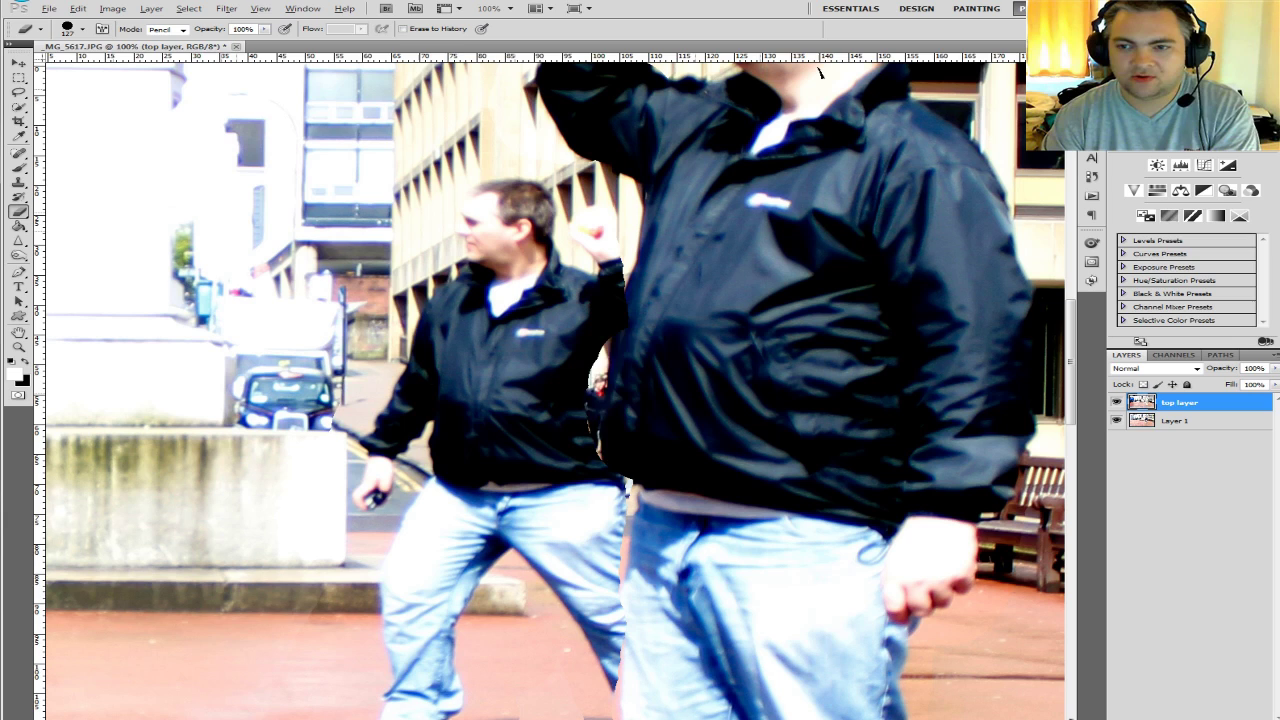
{"action": "key", "text": "ctrl+alt+z"}
{"action": "key", "text": "ctrl+shift+z"}
{"action": "key", "text": "ctrl+shift+z"}
{"action": "key", "text": "ctrl+shift+z"}
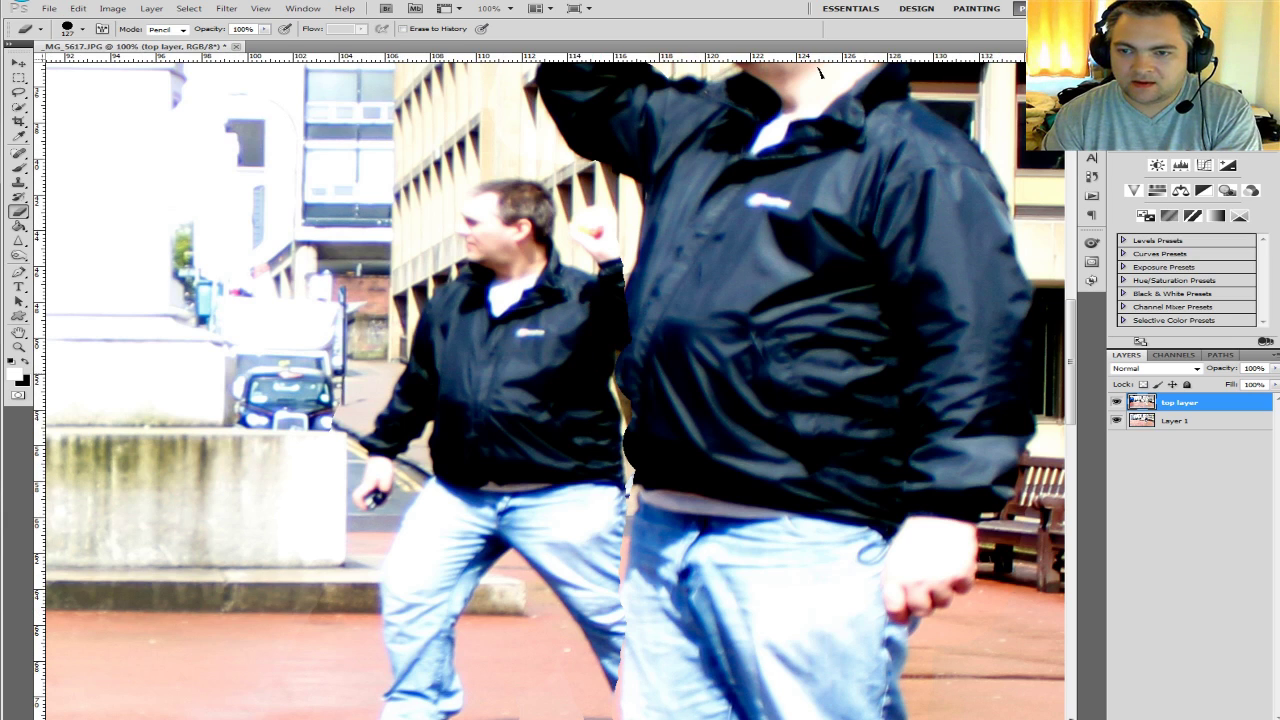
{"action": "key", "text": "ctrl+shift+z"}
{"action": "key", "text": "ctrl+shift+z"}
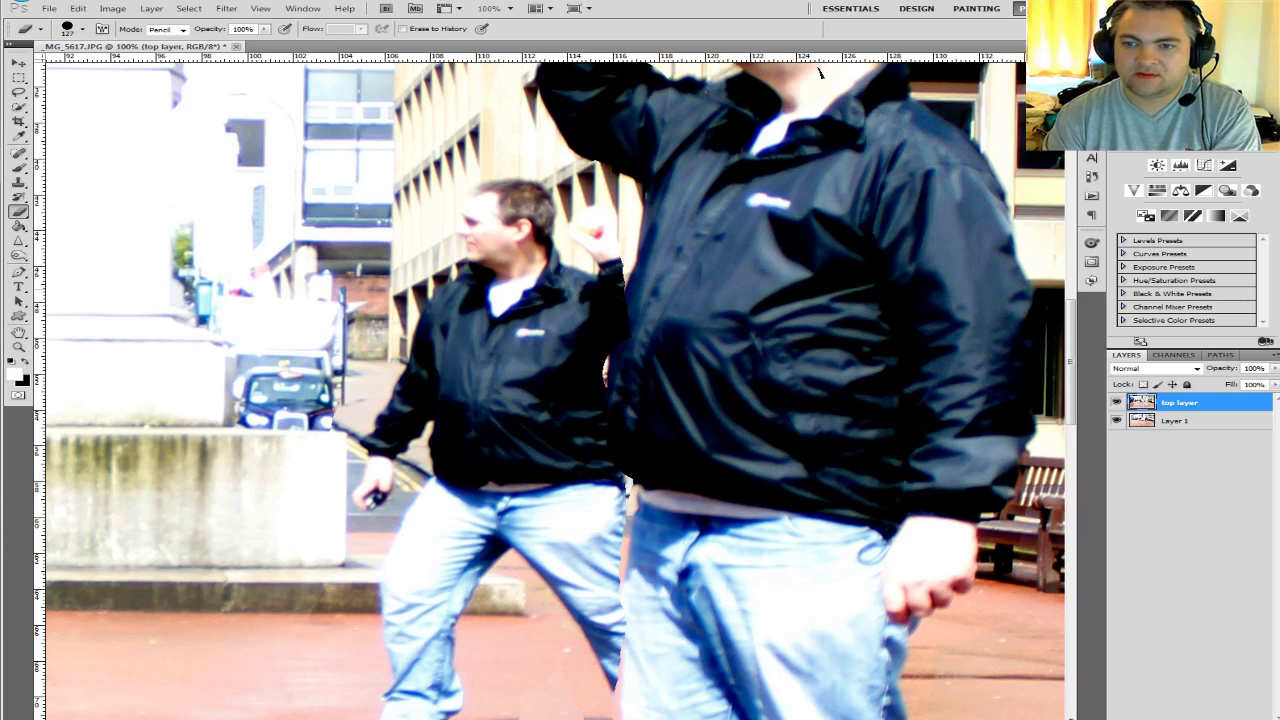
- Flatten "top layer" and Layer 1 into a single background layer
{"action": "scroll", "coordinate": [755, 293], "scroll_direction": "down", "scroll_amount": 3}
{"action": "scroll", "coordinate": [796, 155], "scroll_direction": "down", "scroll_amount": 2}
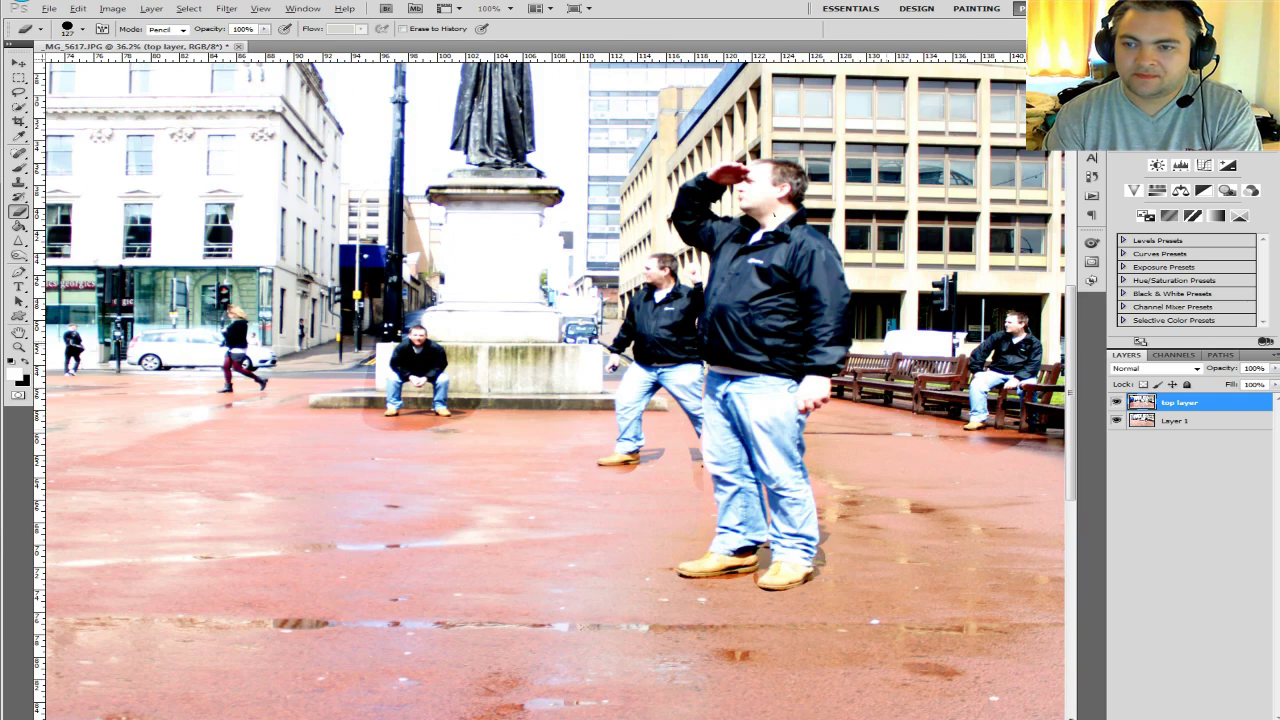
{"action": "scroll", "coordinate": [773, 213], "scroll_direction": "down", "scroll_amount": 2}
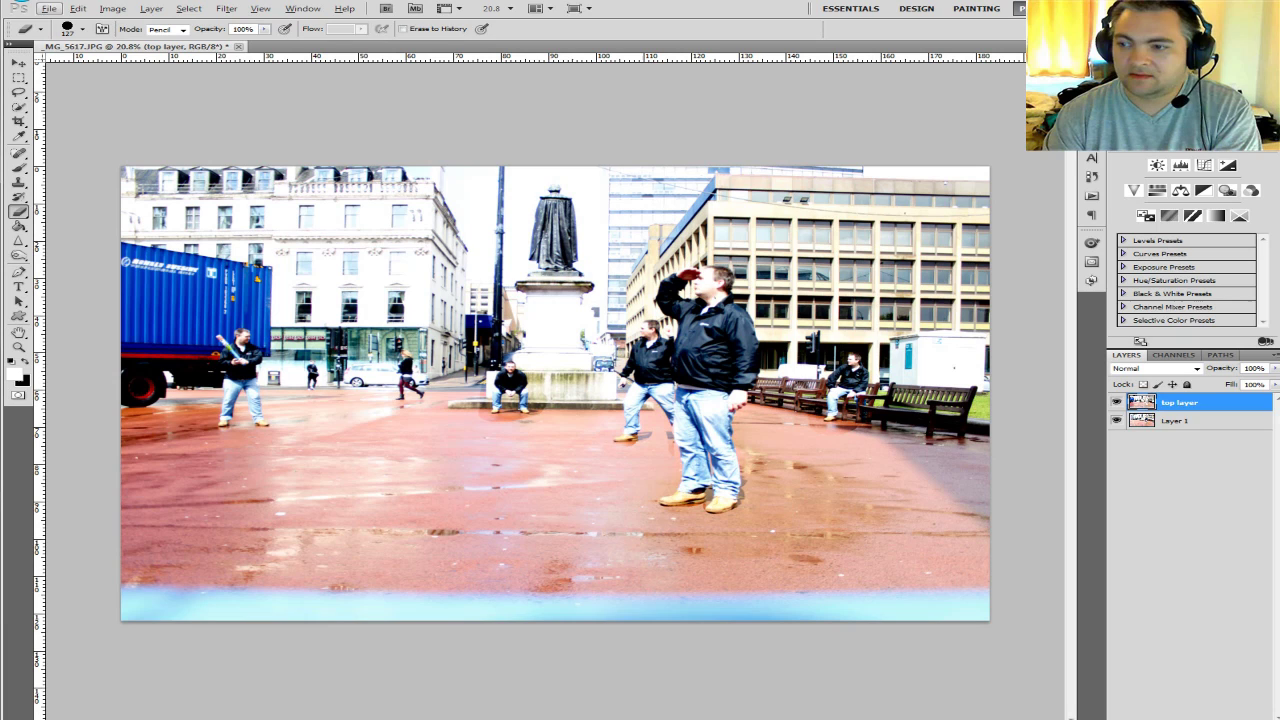
{"action": "left_click", "coordinate": [1160, 420], "text": "shift"}
{"action": "right_click", "coordinate": [1141, 424]}
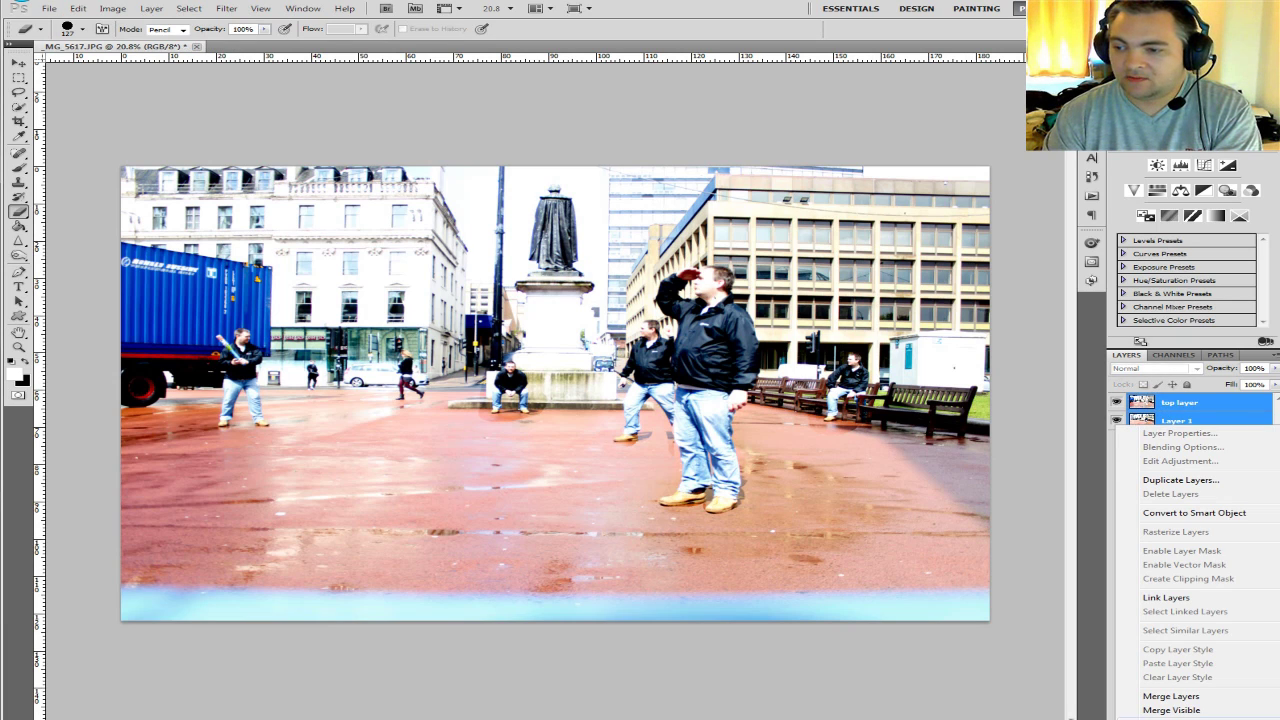
{"action": "left_click", "coordinate": [1170, 718]}
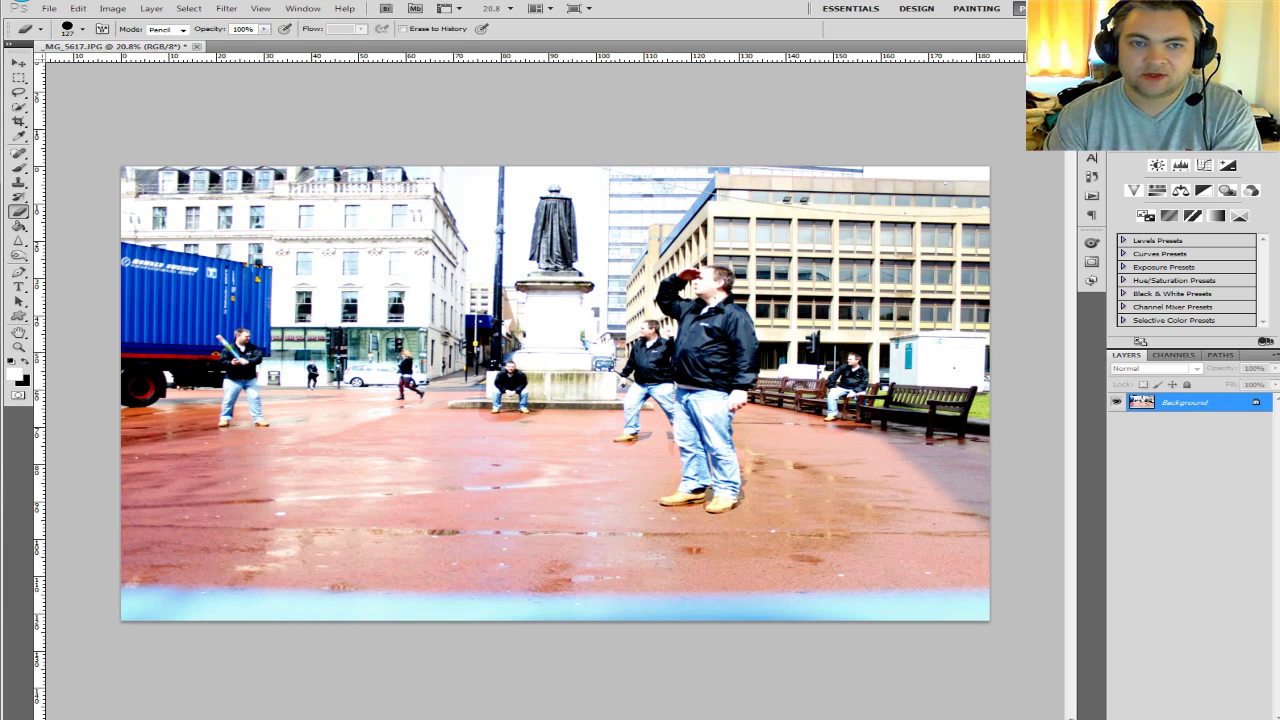
- Crop the image at full width, cutting off the blue strip and lower pavement and a thin band above the statue's head
{"action": "key", "text": "c"}
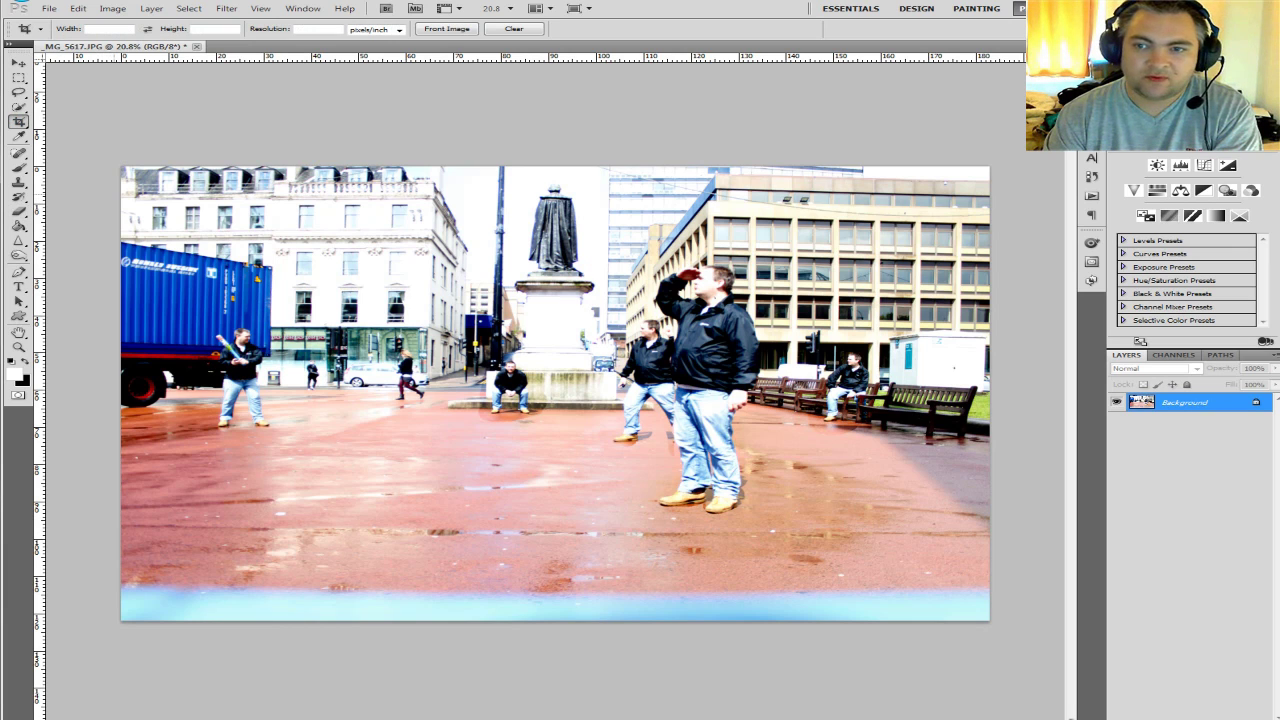
{"action": "left_click_drag", "start_coordinate": [114, 195], "coordinate": [990, 588]}
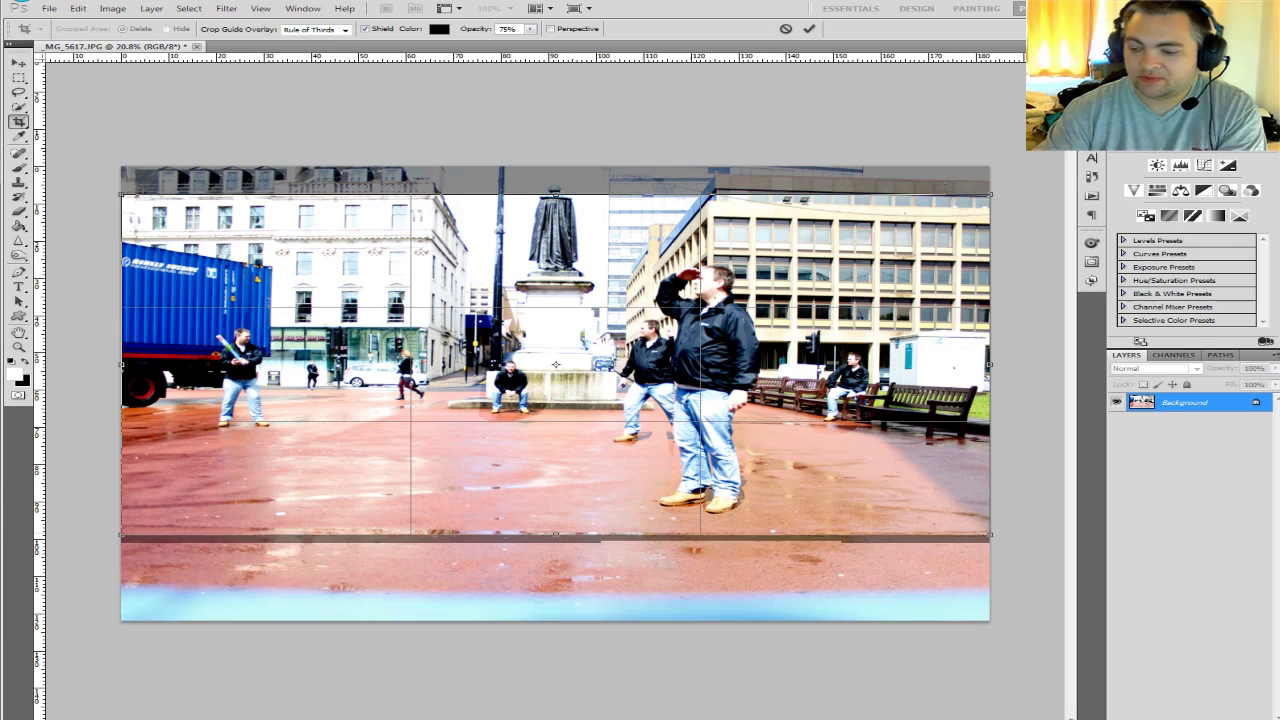
{"action": "key", "text": "Return"}
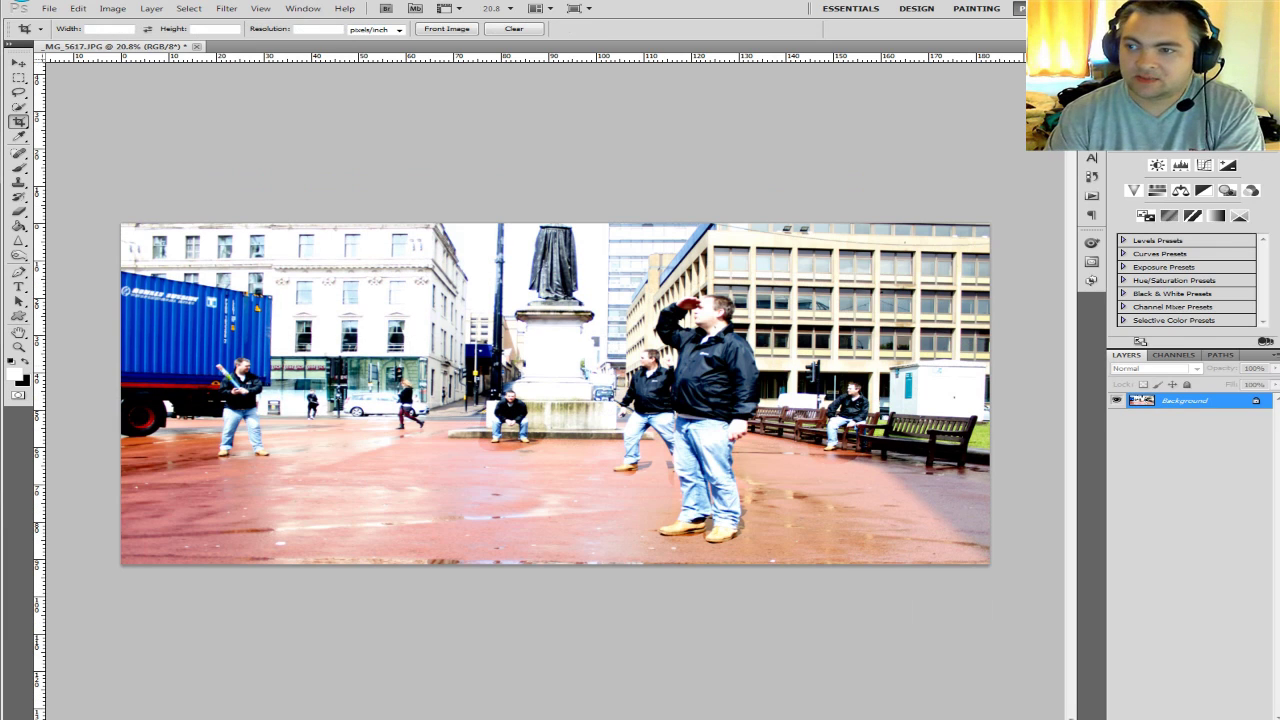
- Add a Black & White adjustment layer with its default values and merge it with the background photo
{"action": "left_click", "coordinate": [1203, 190]}
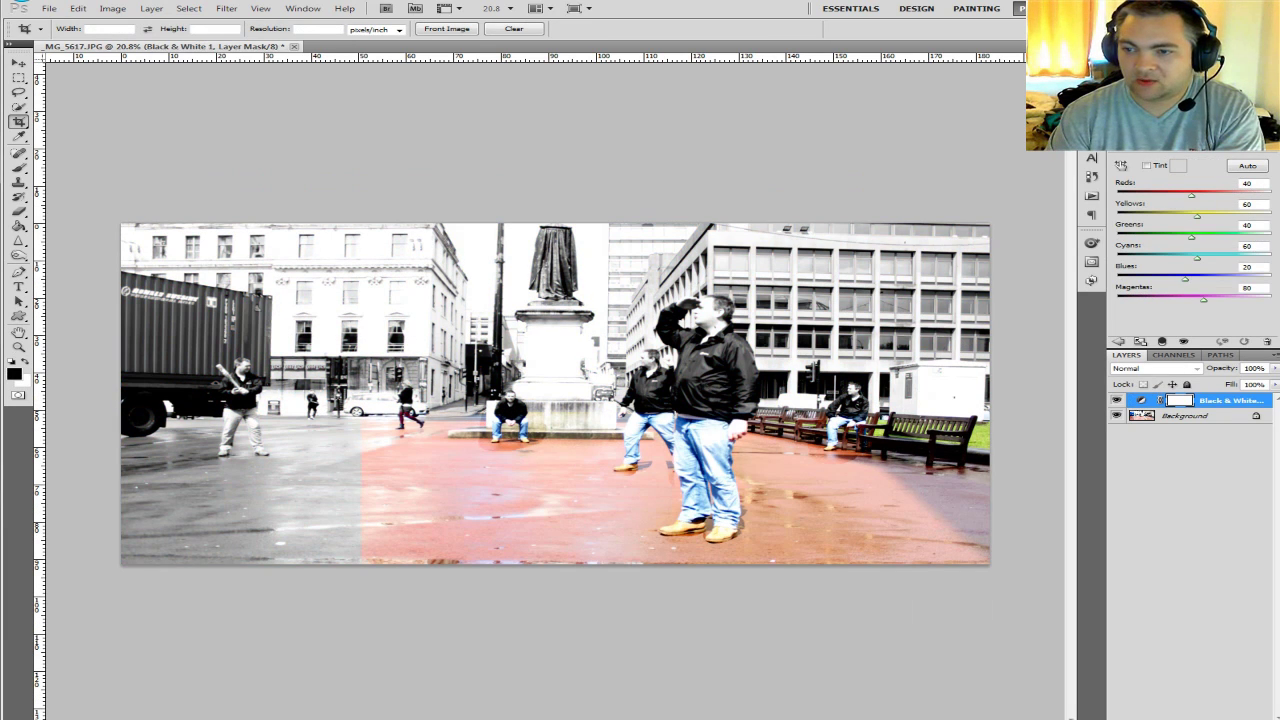
{"action": "left_click", "coordinate": [1166, 520]}
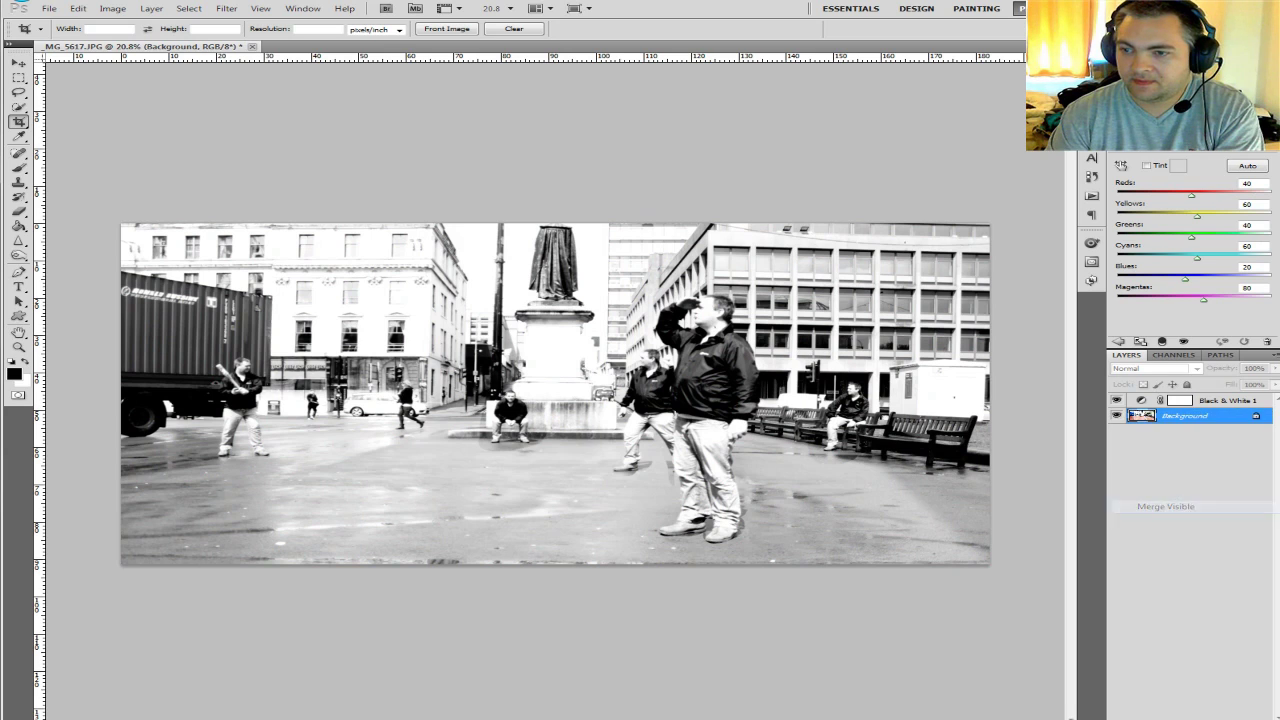